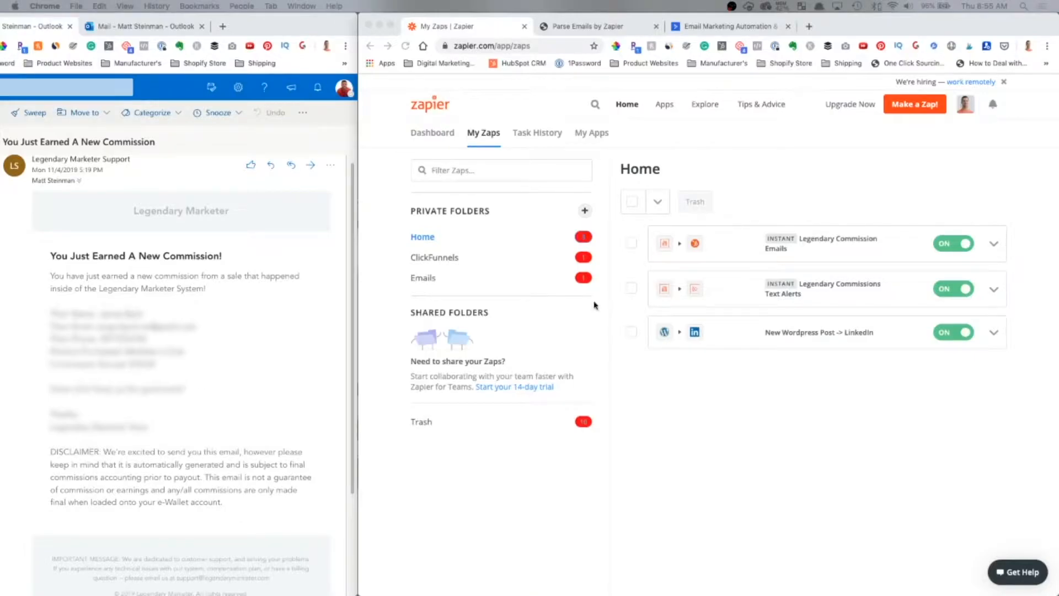
- Bring the Zapier window forward, showing My Zaps with its three active zaps
left_click(914, 131)
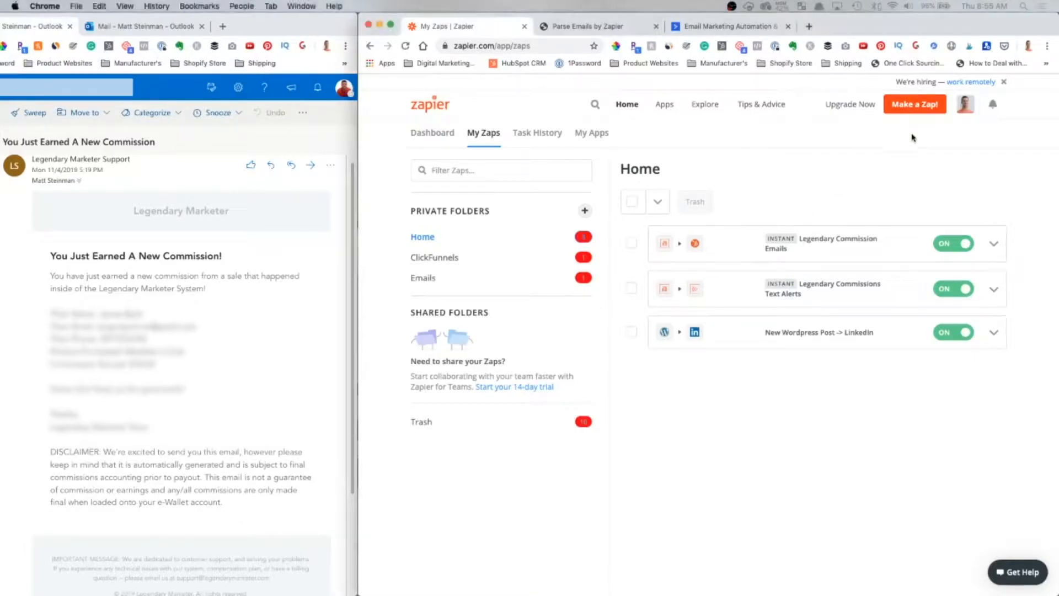
- Make a new zap whose trigger is Email Parser by Zapier's New Email event, found by searching 'email'
left_click(914, 106)
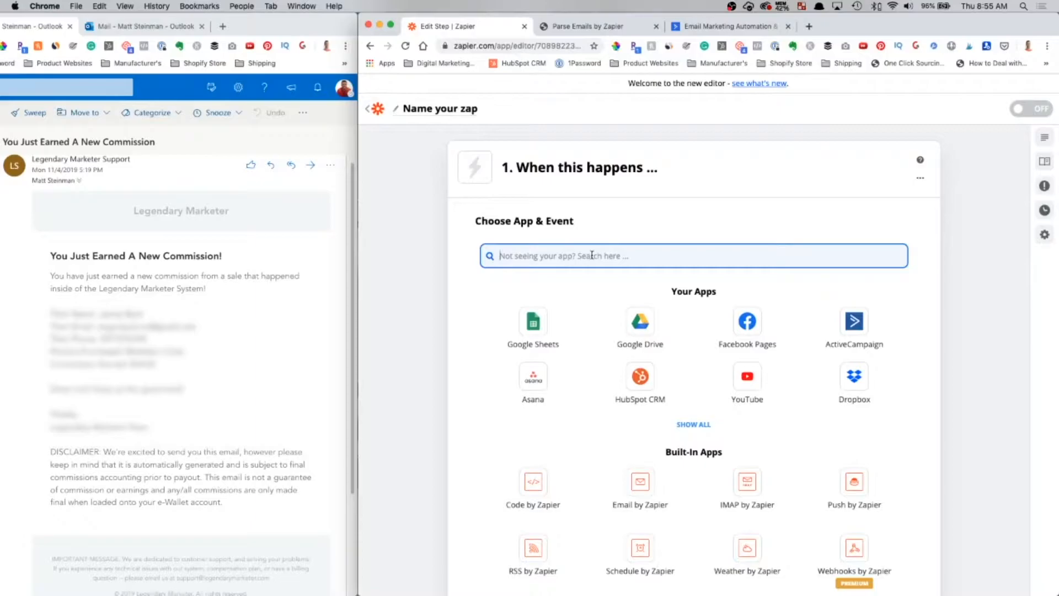
type("email")
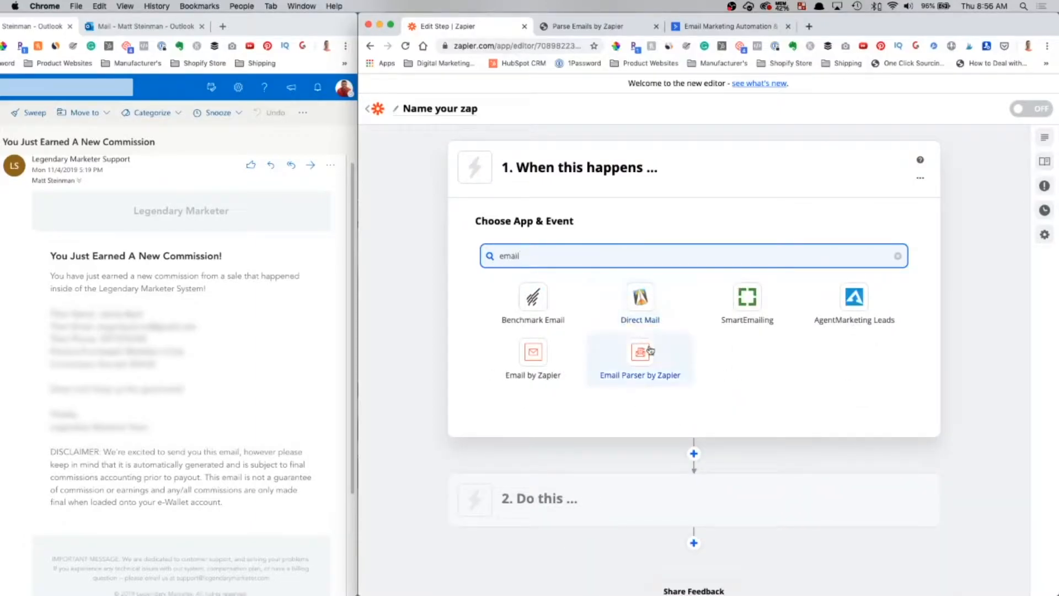
left_click(650, 351)
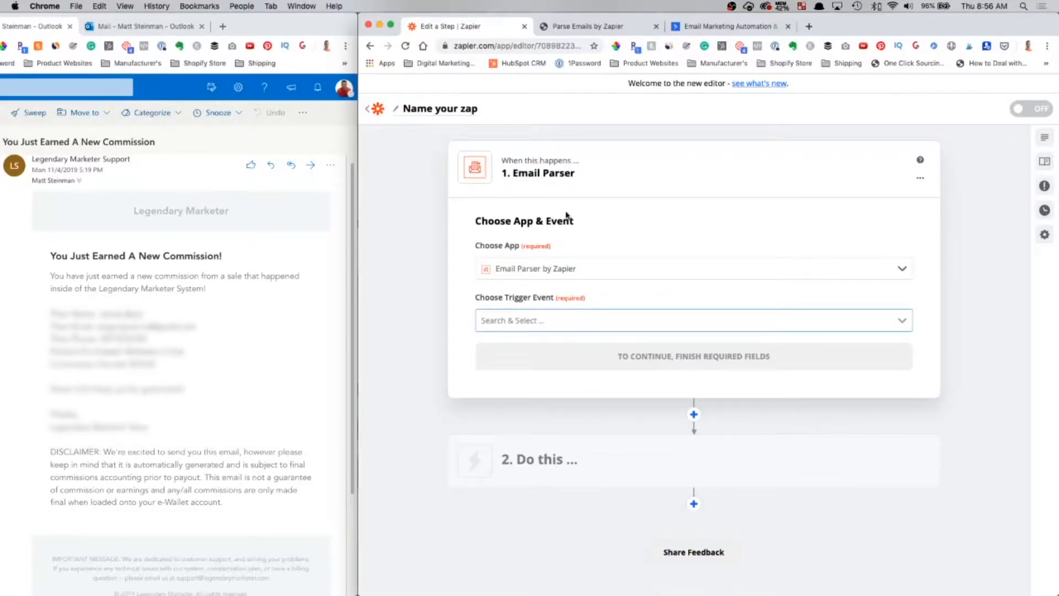
left_click(554, 319)
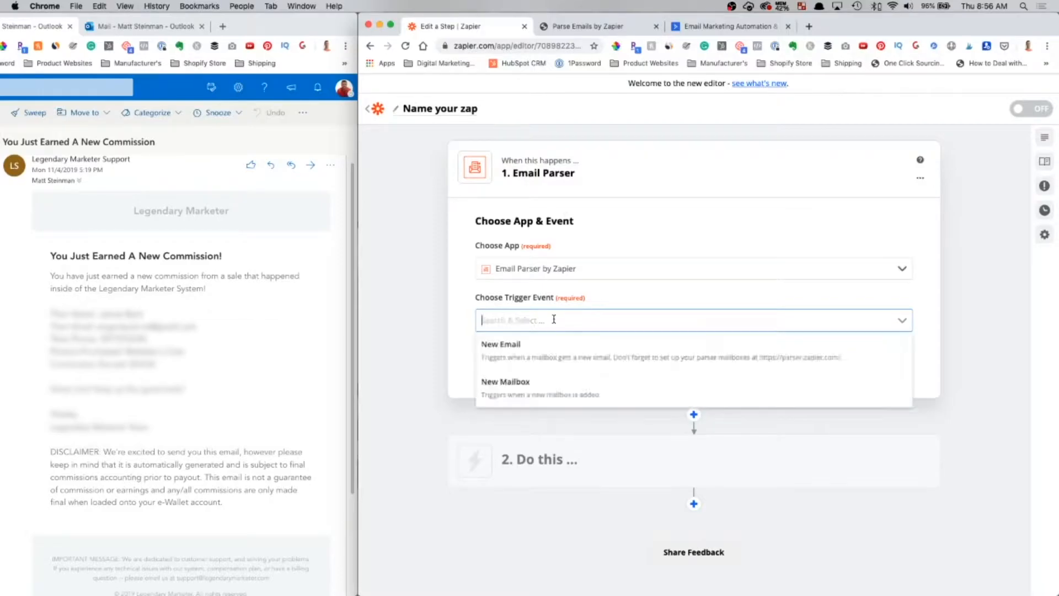
left_click(531, 358)
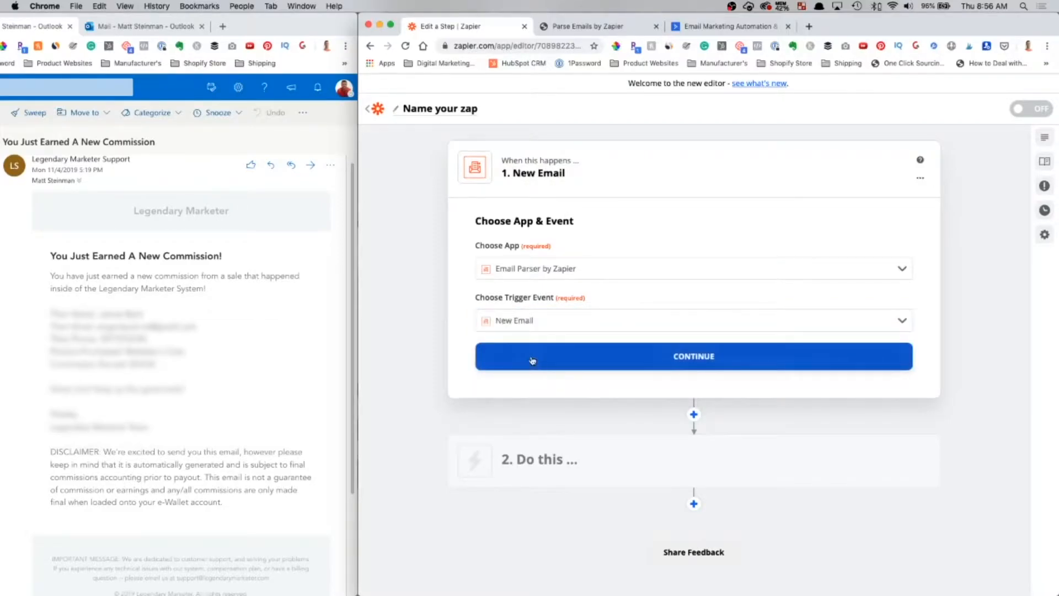
- Create a new Email Parser mailbox and copy its robot.zapier.com receiving address
left_click(583, 32)
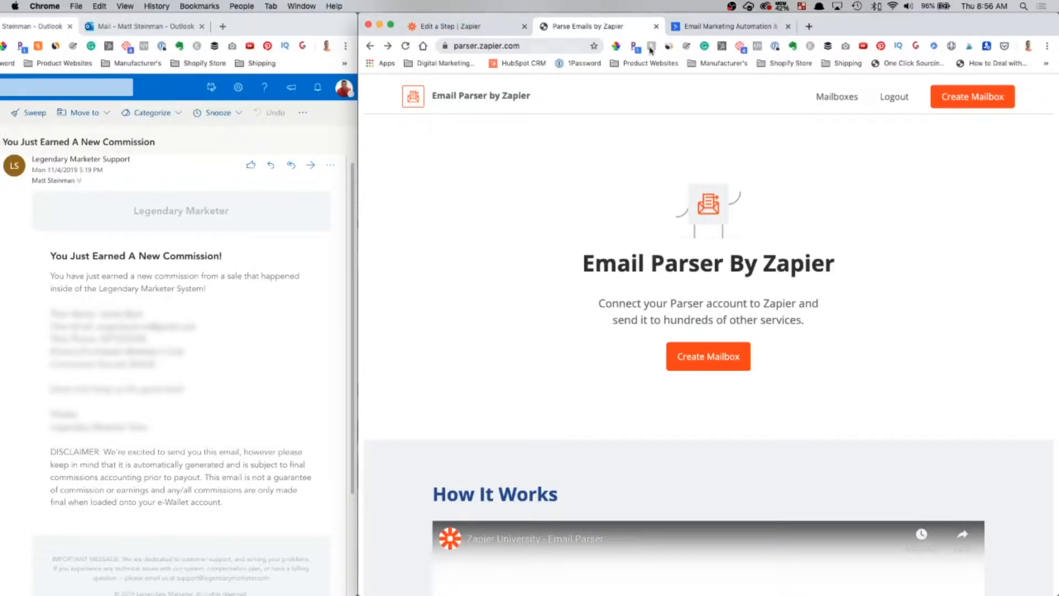
left_click(702, 361)
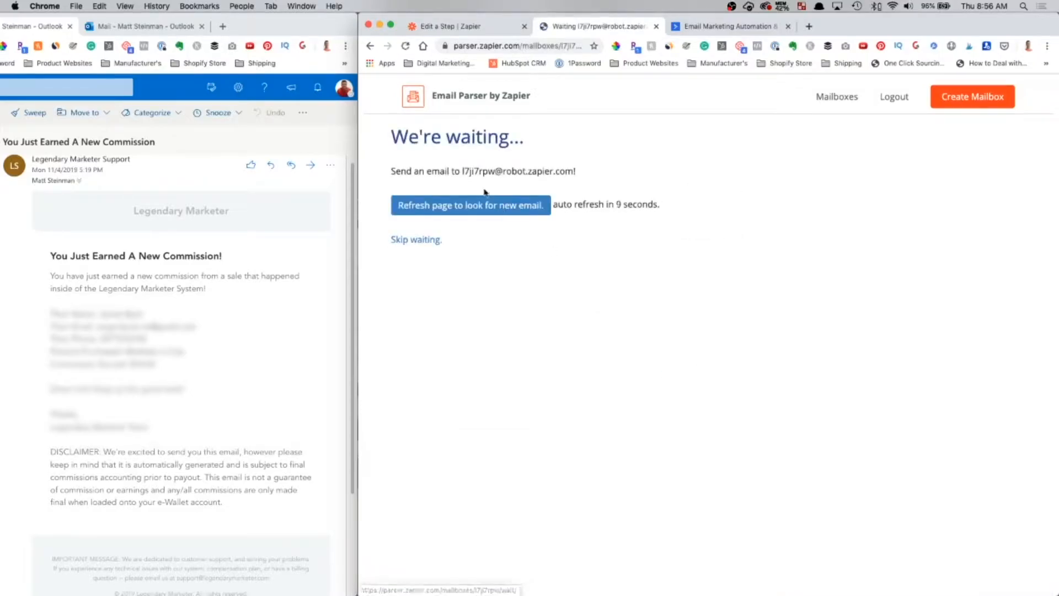
left_click_drag(462, 171, 574, 172)
key("super+c")
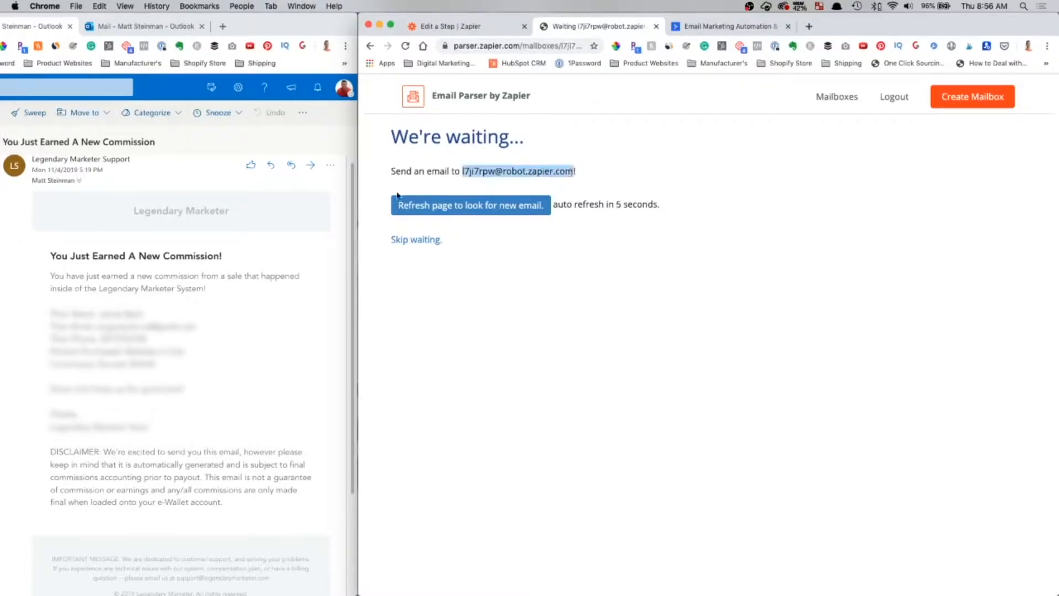
left_click(194, 180)
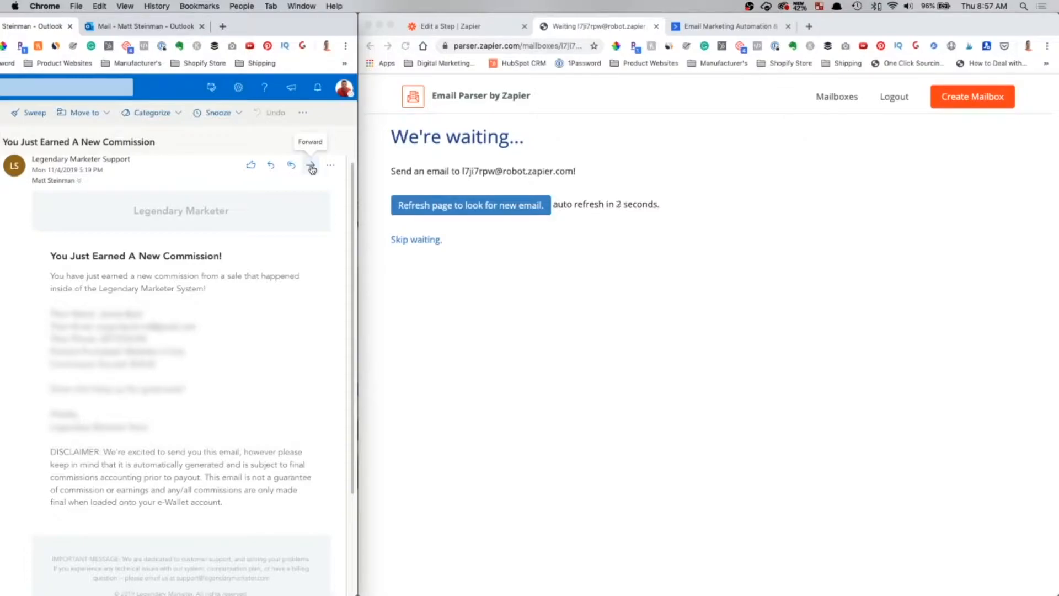
- Forward the commission email to the pasted parser address with the full original email pasted into the body
left_click(311, 168)
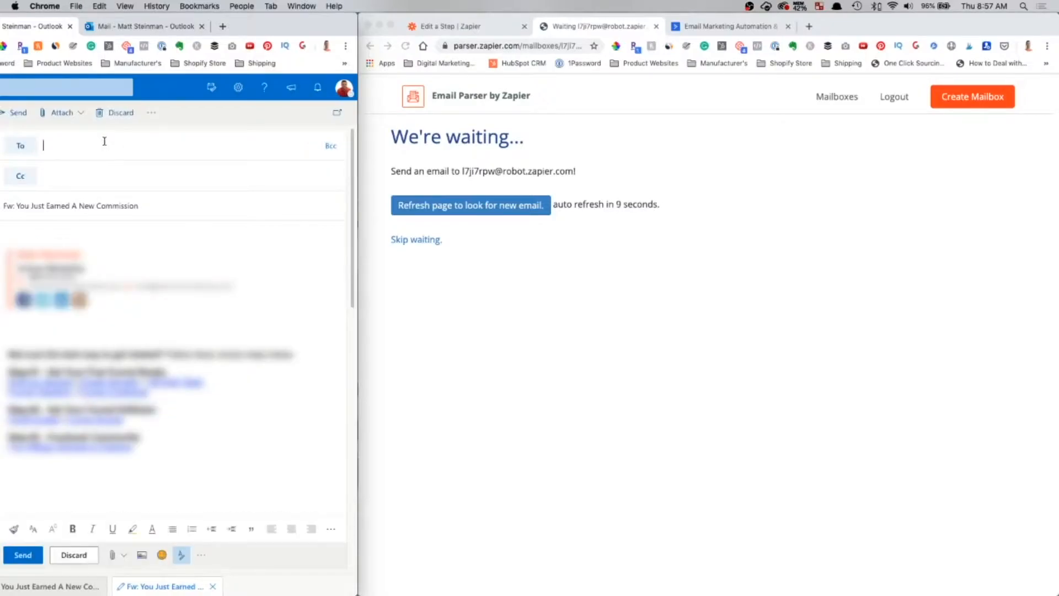
key("super+v")
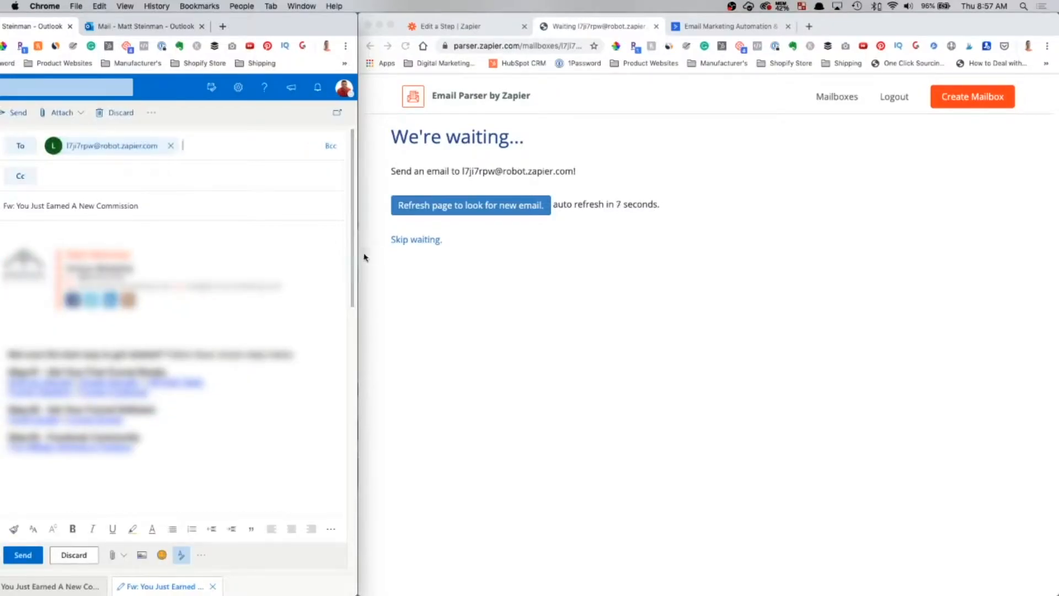
left_click_drag(359, 254, 601, 261)
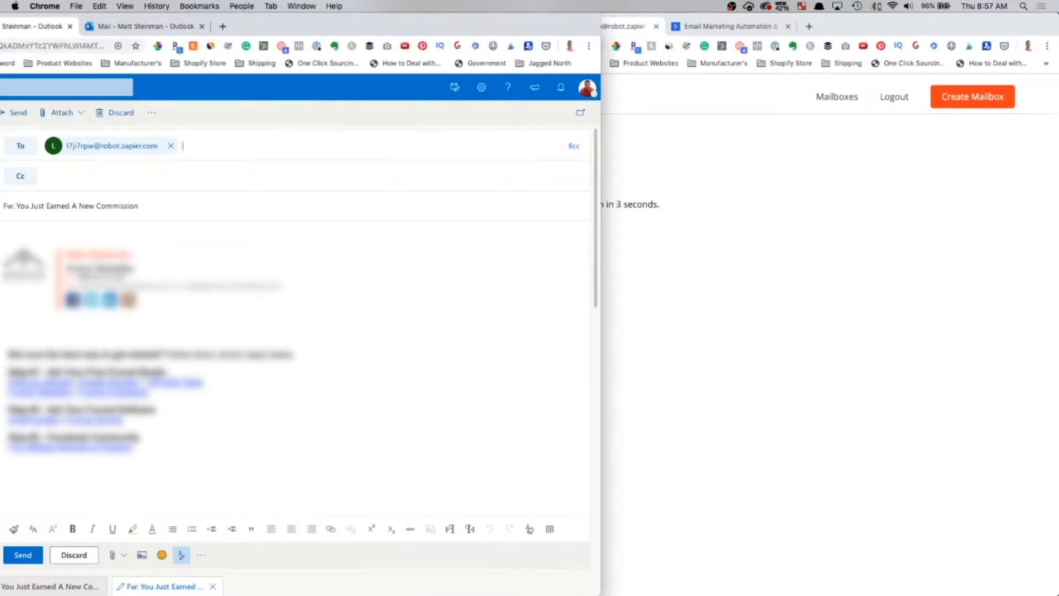
mouse_move(152, 448)
left_mouse_down()
mouse_move(6, 246)
mouse_move(13, 228)
left_mouse_up()
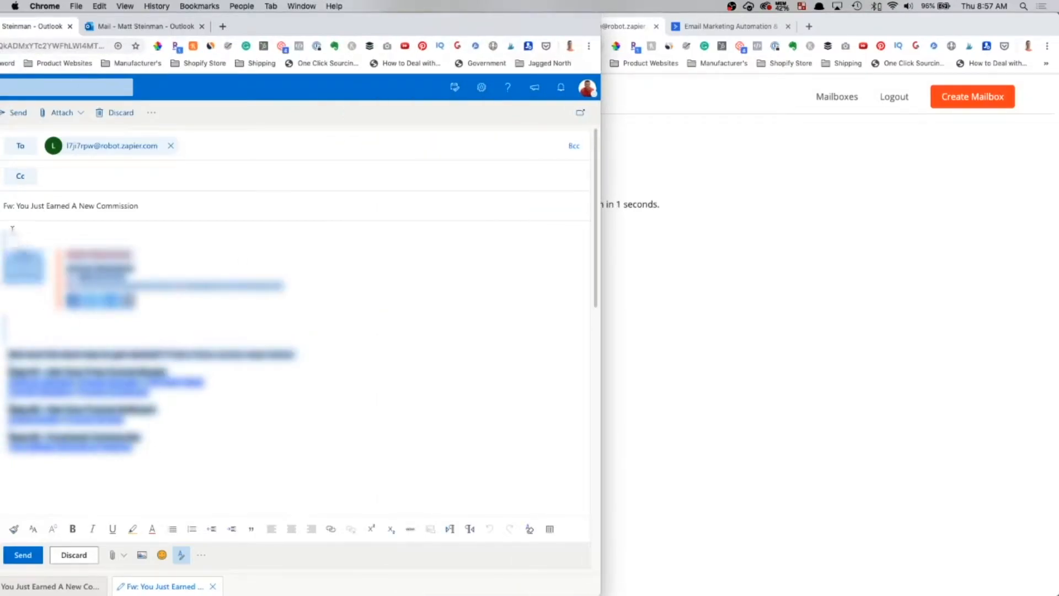
key("super+v")
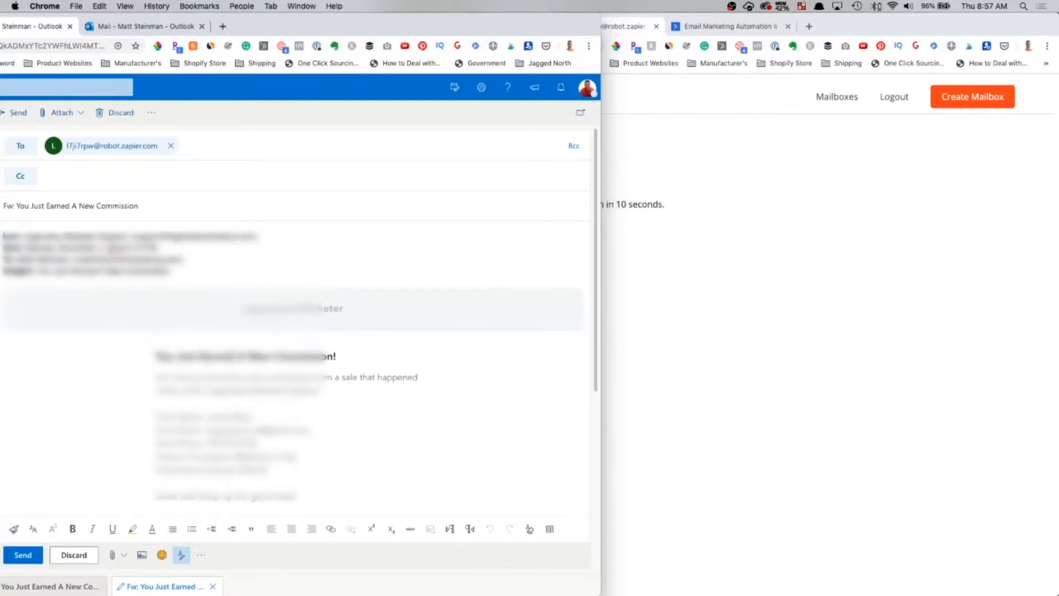
- Delete the forwarded header lines, the closing sign-off and the four-line disclaimer
left_click_drag(4, 235, 4, 244)
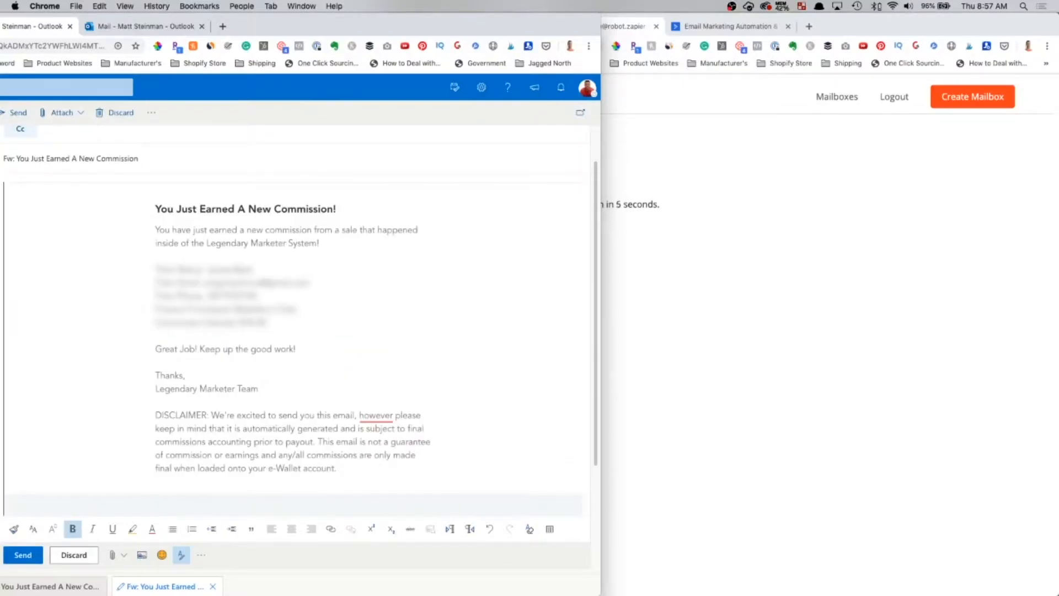
left_click_drag(339, 467, 154, 346)
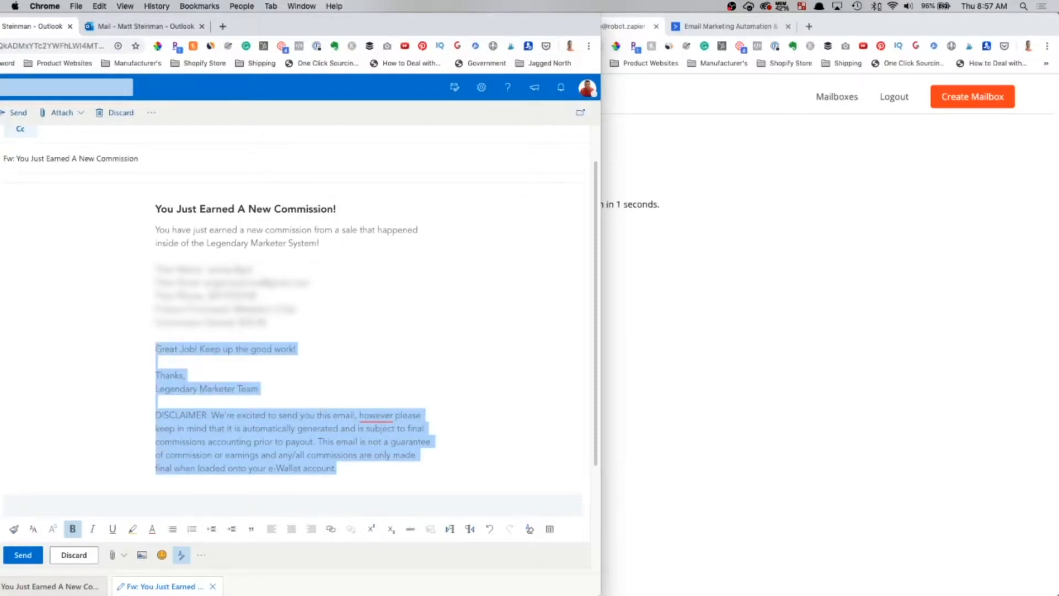
key("BackSpace")
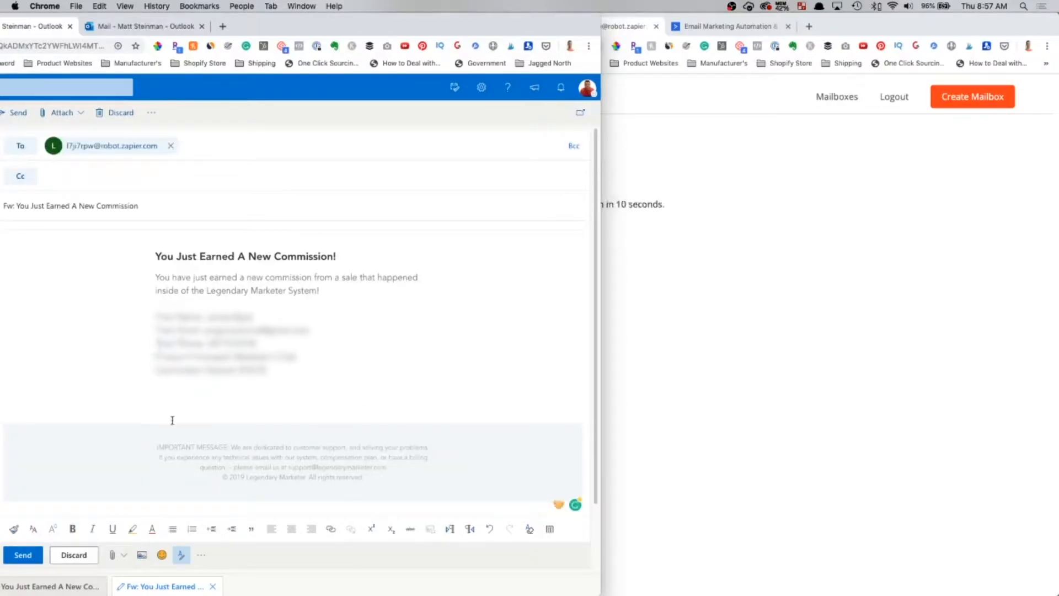
left_click_drag(173, 420, 376, 488)
key("BackSpace")
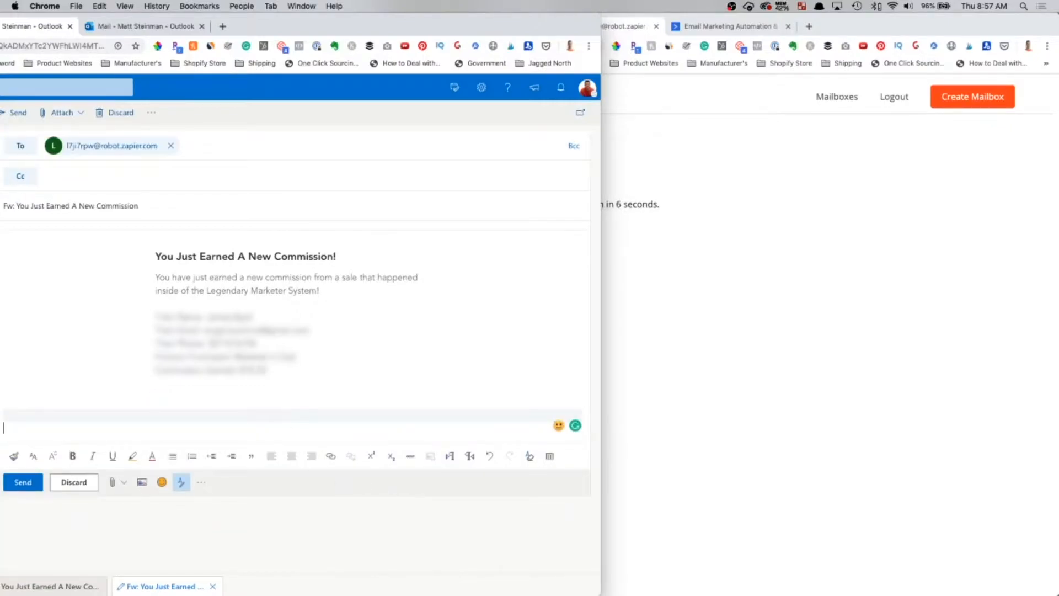
key("BackSpace")
- Remove the heading and intro, leaving buyer details and Commission Earned: $18.00, then send
key("super+a")
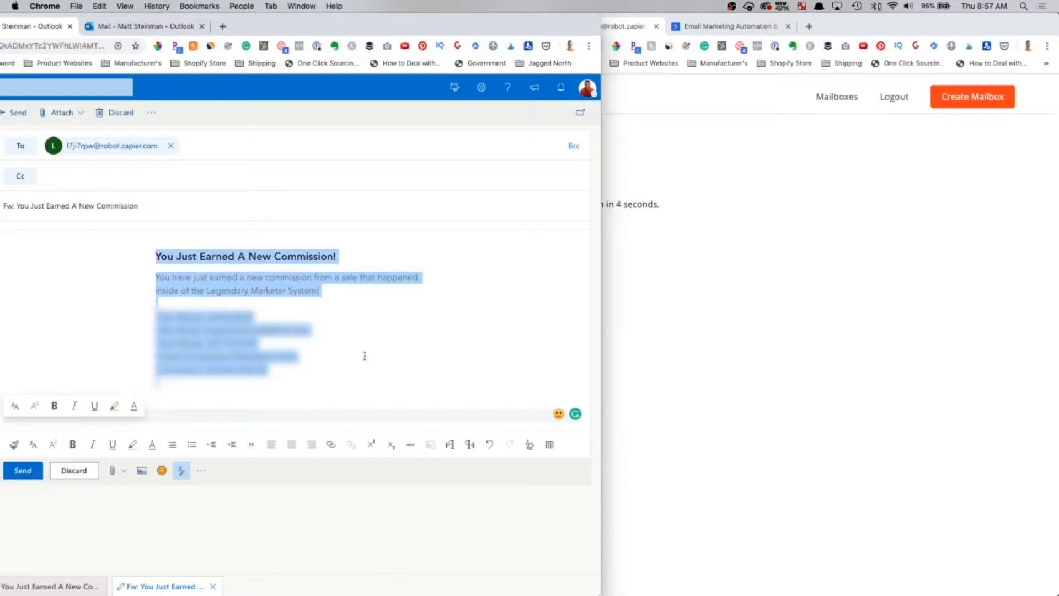
left_click(279, 324)
left_click_drag(159, 315, 268, 368)
left_click_drag(322, 288, 155, 254)
key("BackSpace")
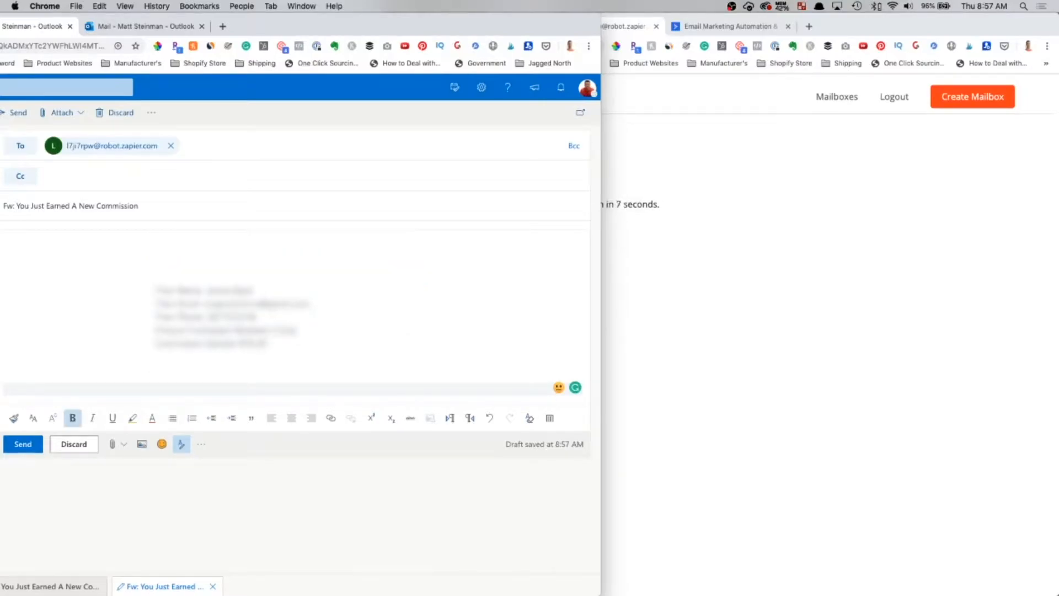
key("Delete")
key("Delete")
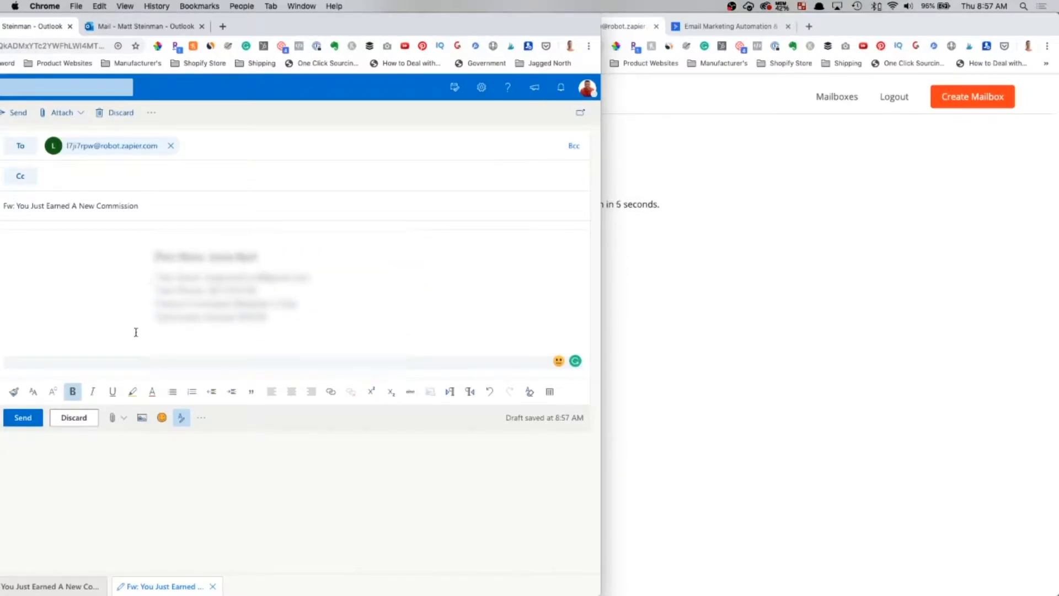
key("Delete")
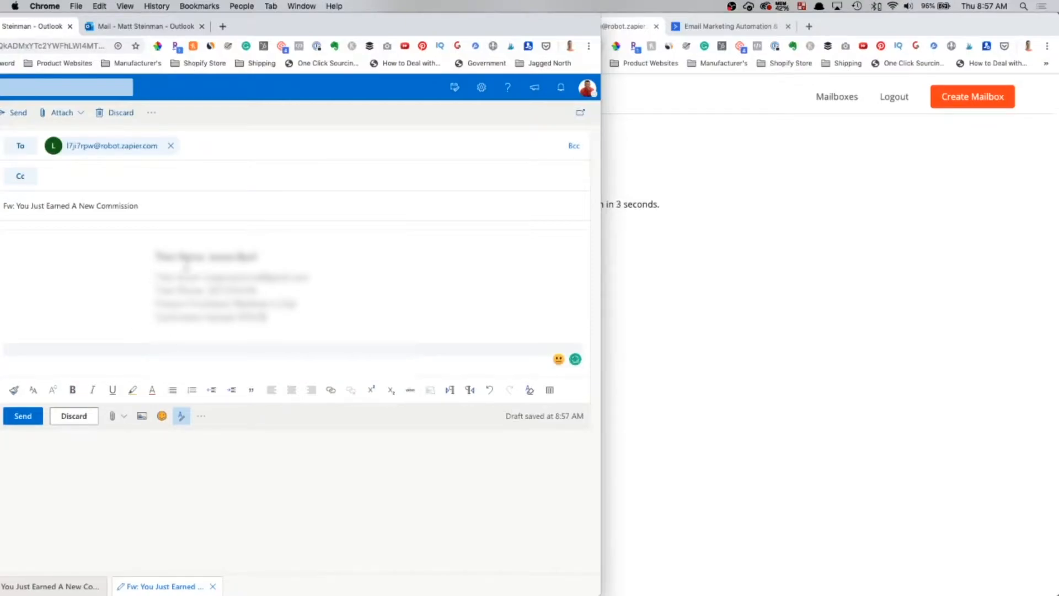
left_click(174, 243)
left_click(116, 232)
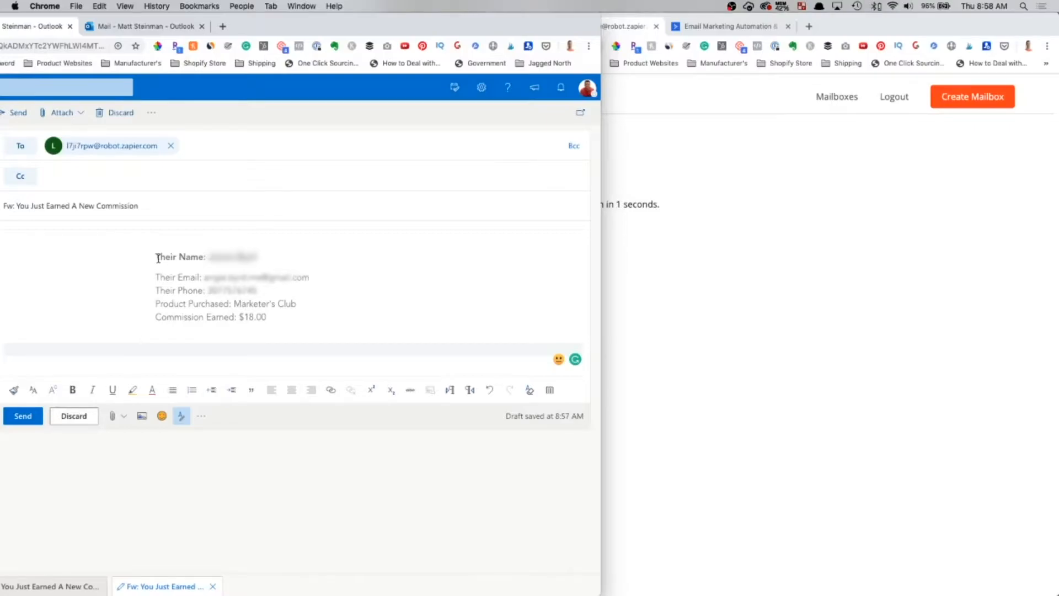
left_click(23, 416)
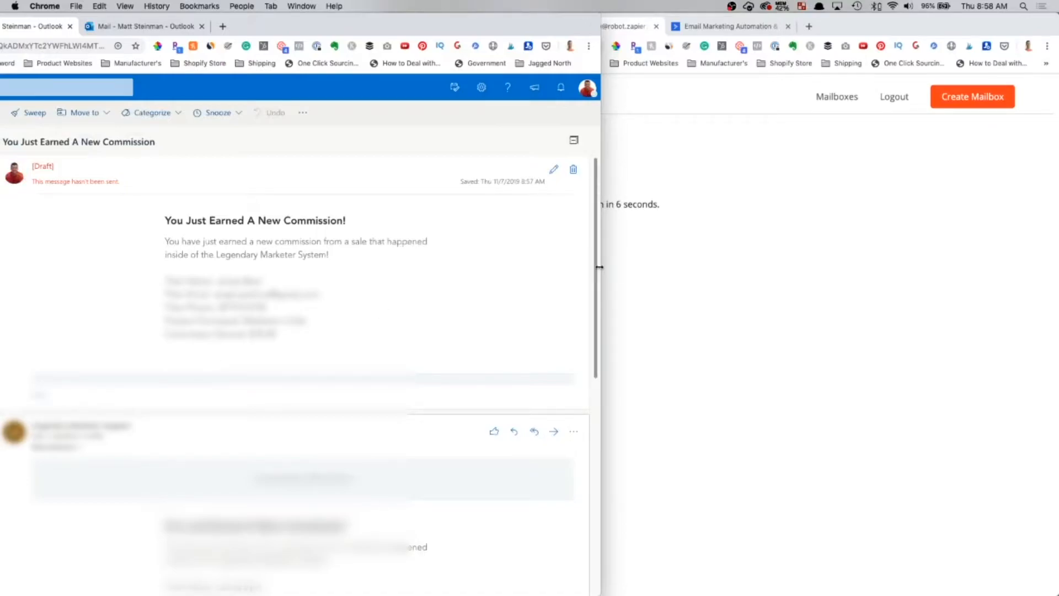
left_click_drag(574, 264, 356, 258)
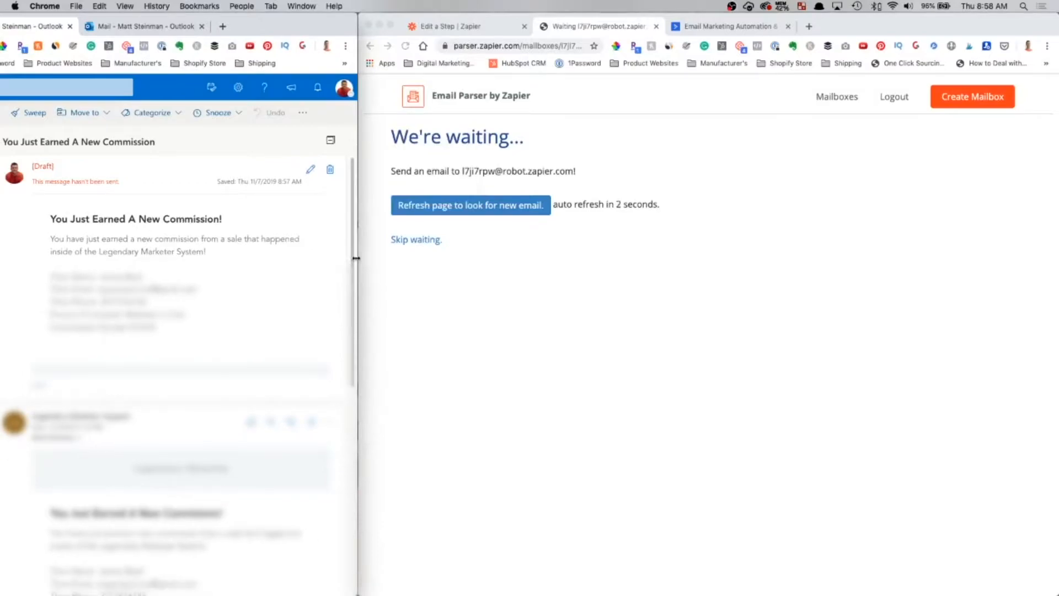
left_click(484, 206)
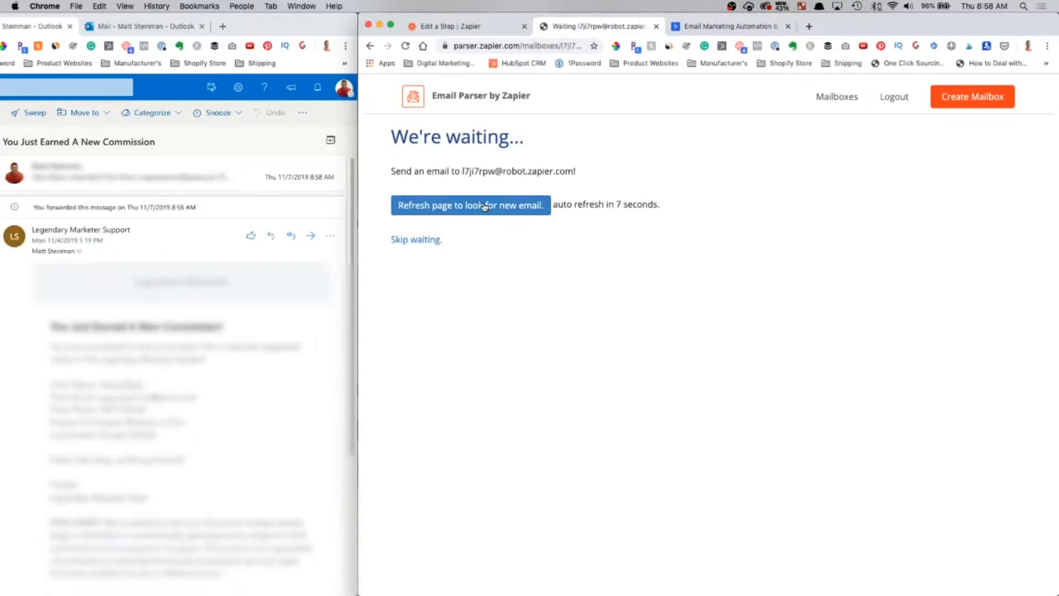
left_click(451, 205)
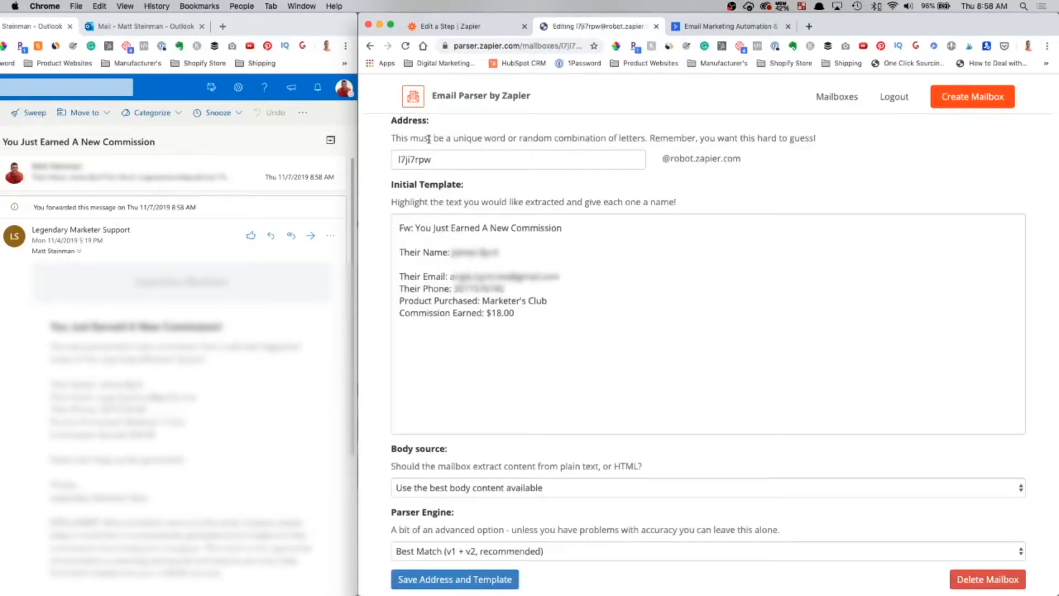
double_click(429, 160)
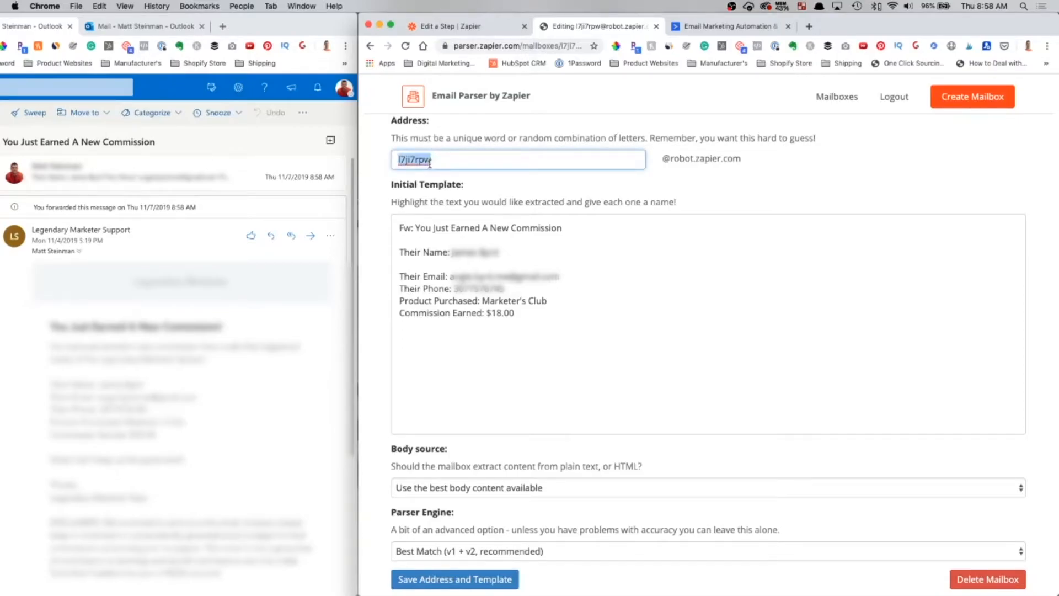
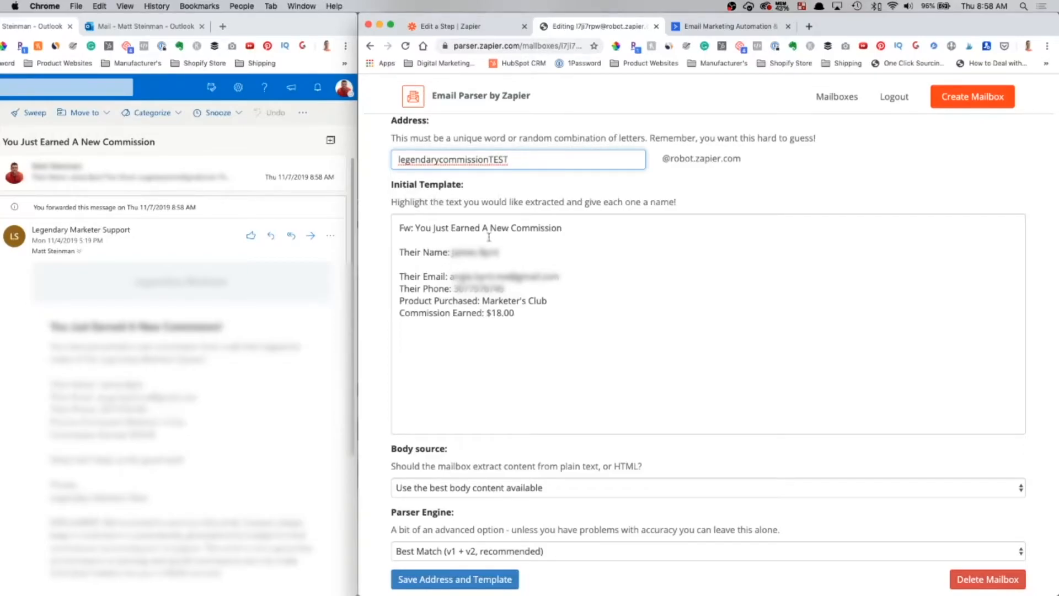
- Tag the buyer's first and last name in the template as firstname and lastname fields
double_click(463, 252)
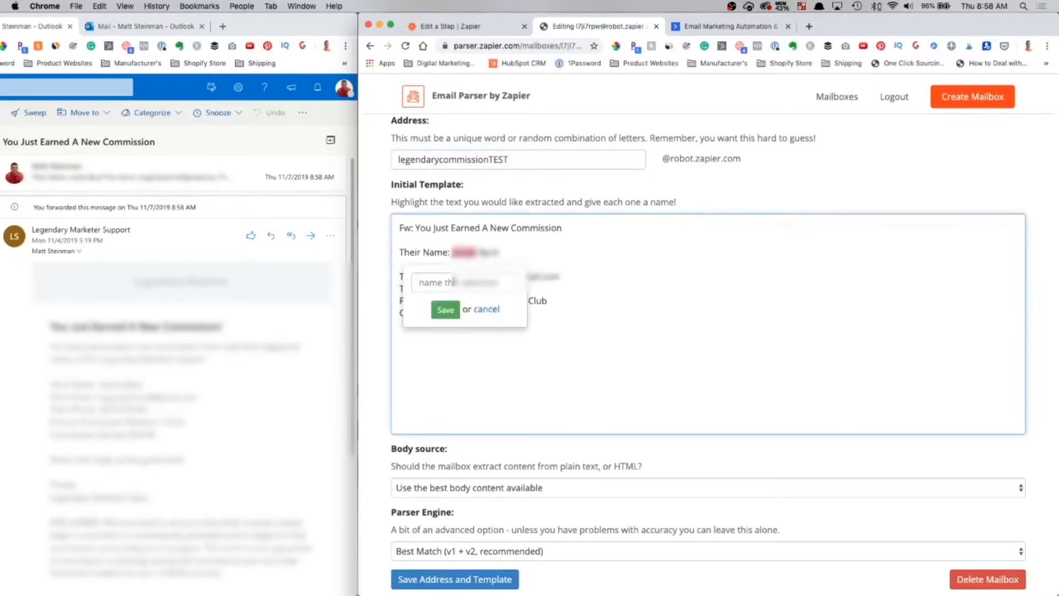
left_click(454, 282)
type("first")
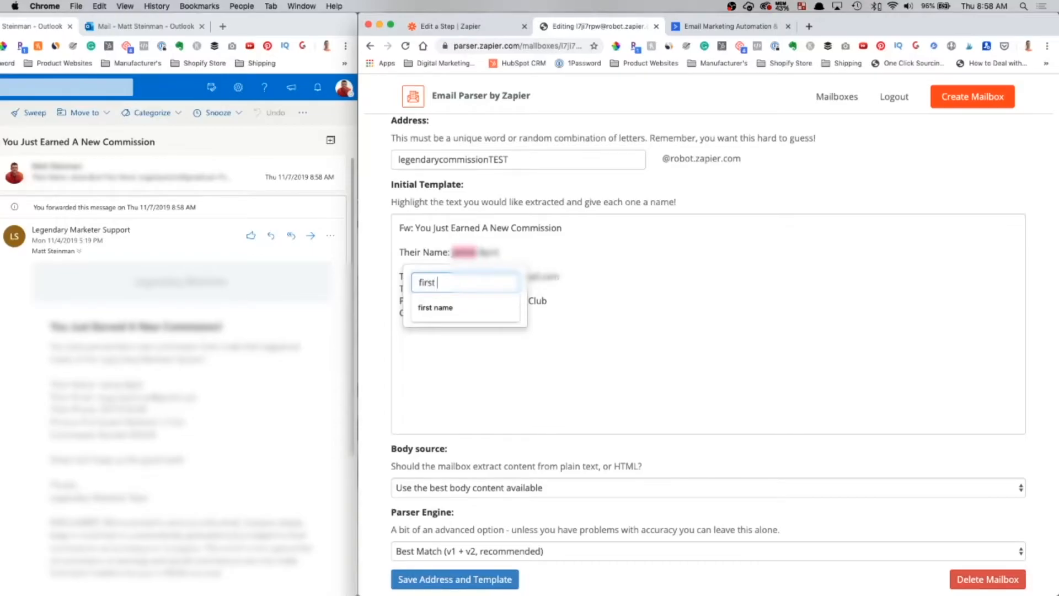
key("Return")
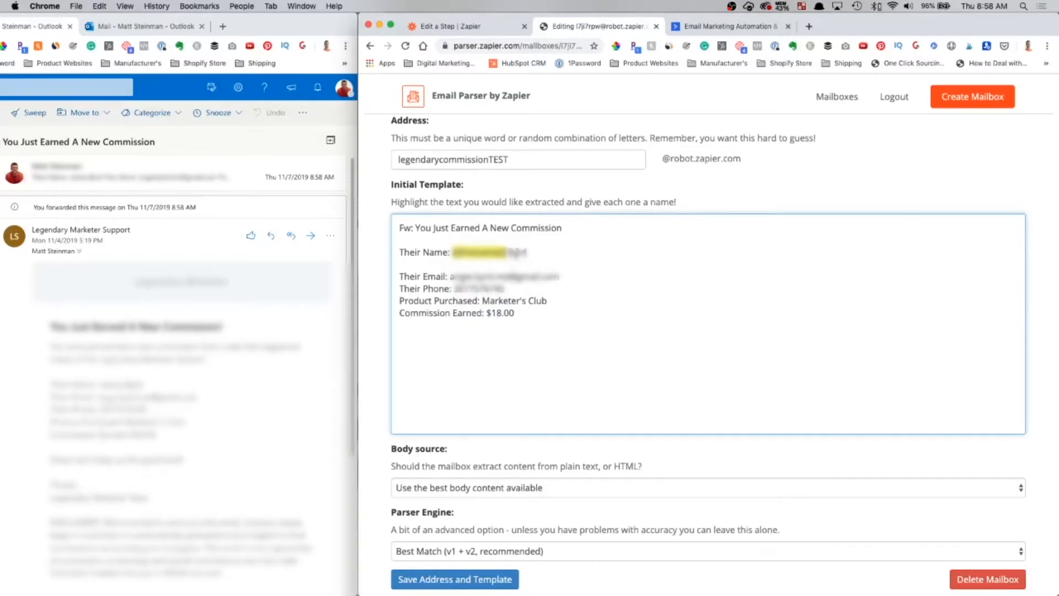
double_click(518, 253)
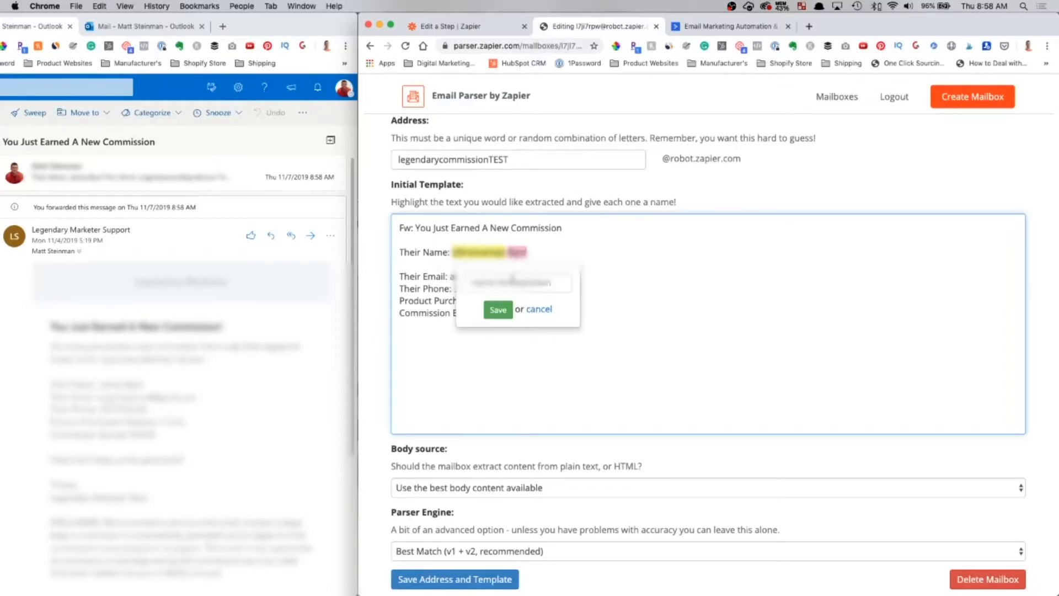
left_click(511, 281)
type("lastname")
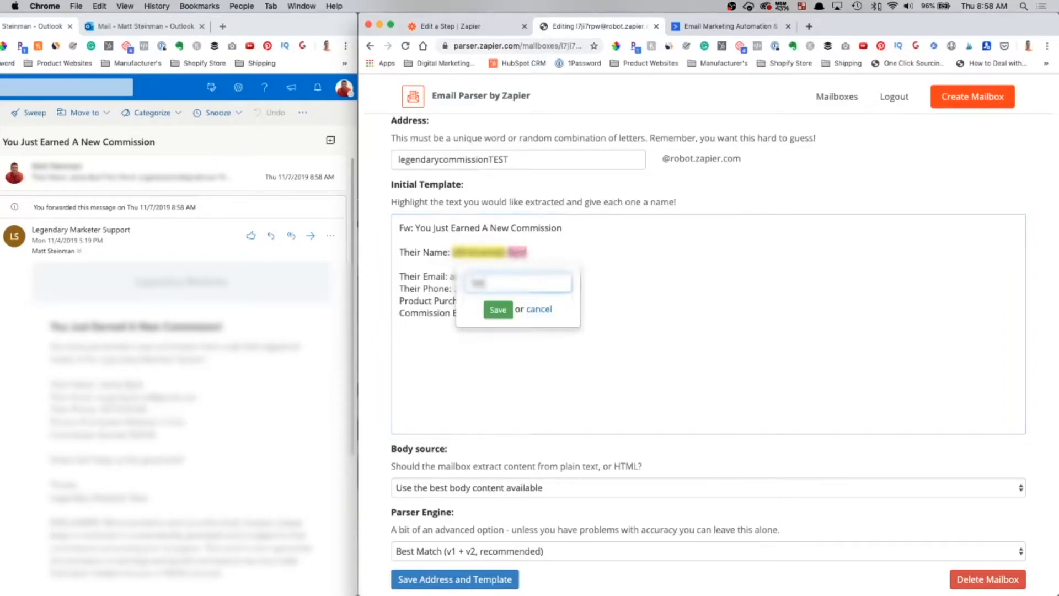
key("Return")
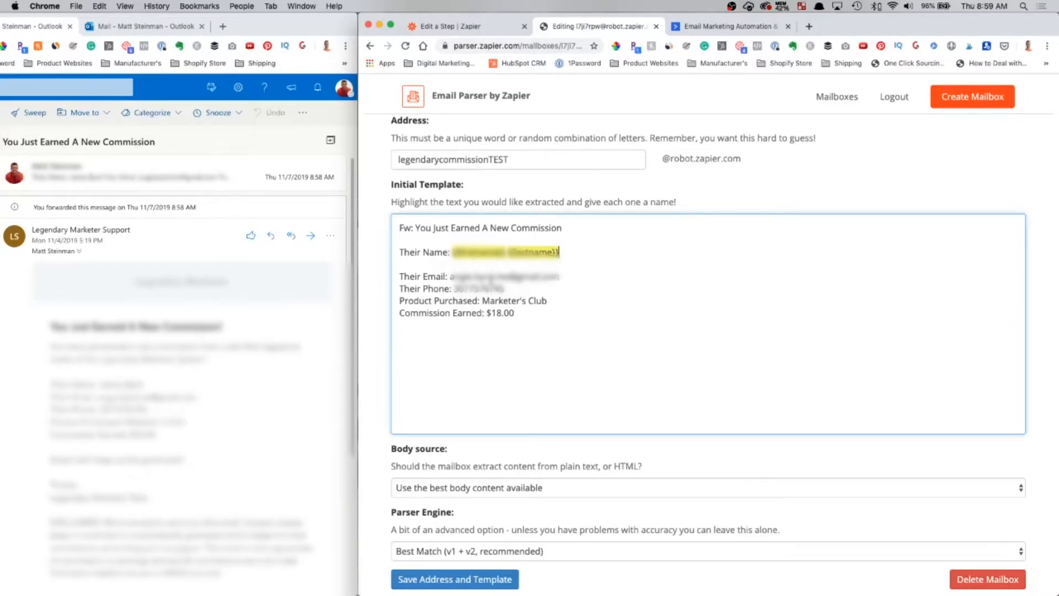
- Tag the buyer's phone number as a field named phone
double_click(488, 288)
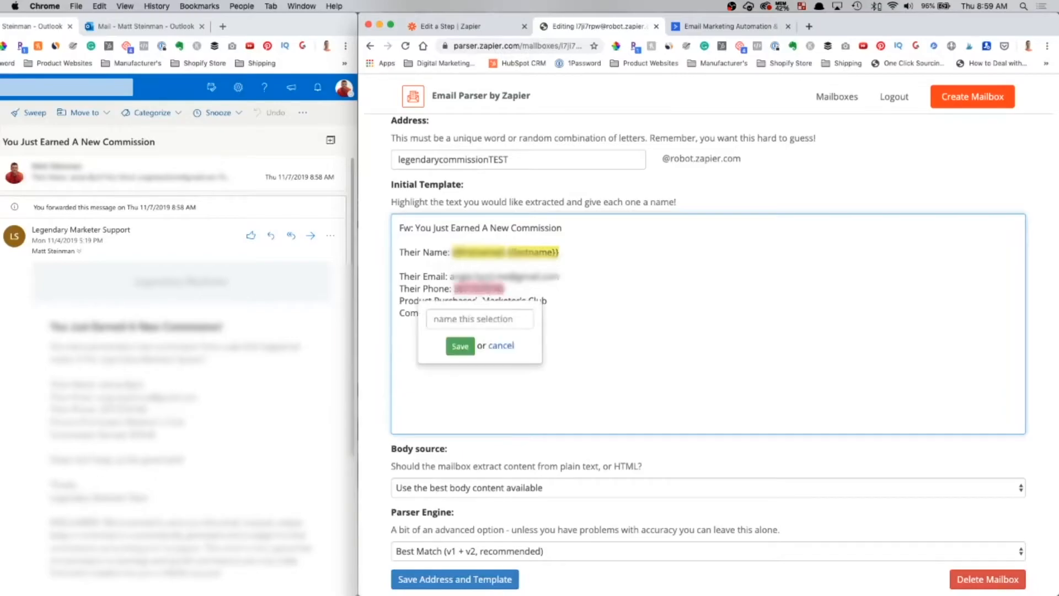
left_click(478, 320)
type("phn")
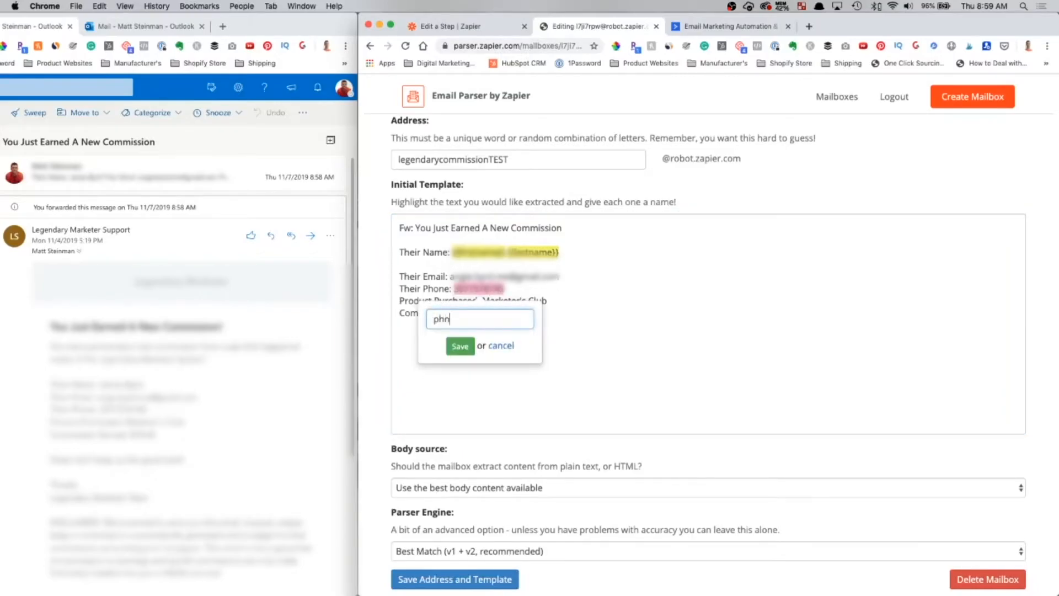
key("BackSpace")
type("one")
left_click(460, 346)
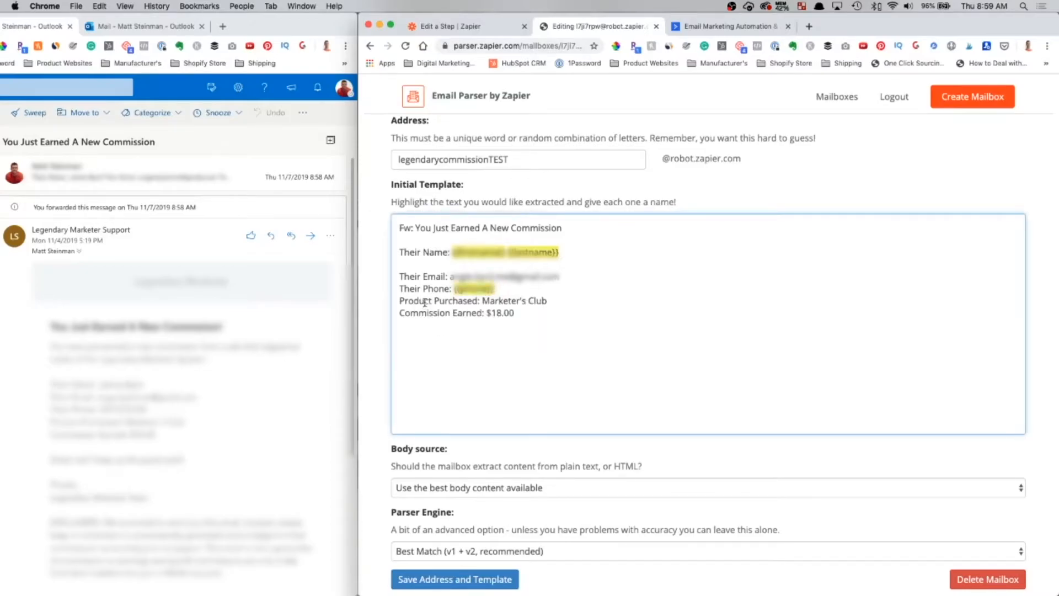
- Tag Marketer's Club as the product field and $18.00 as the commission field
left_click_drag(482, 302, 552, 301)
left_click(541, 330)
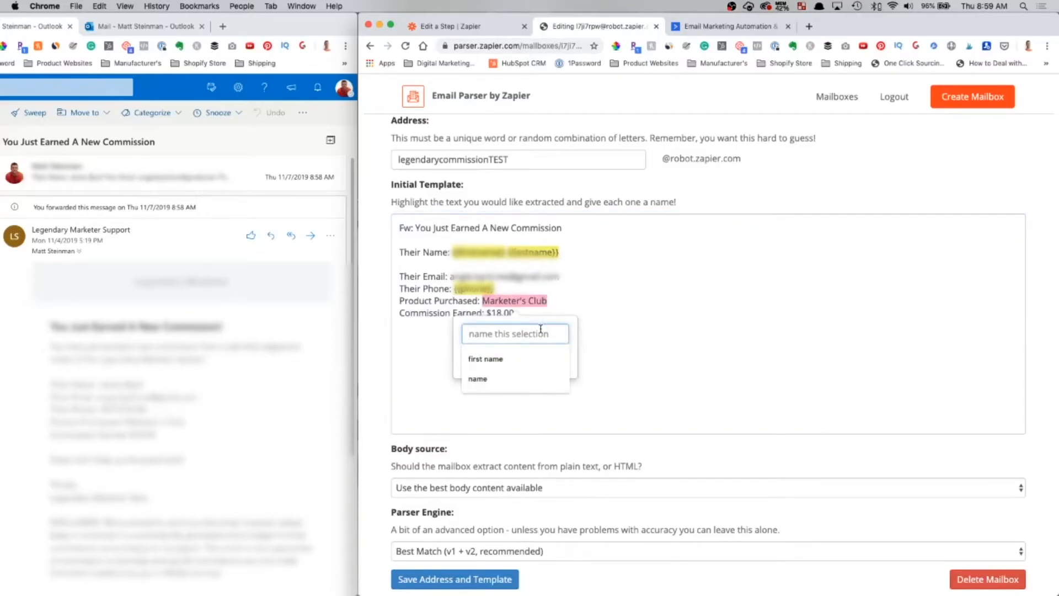
type("product")
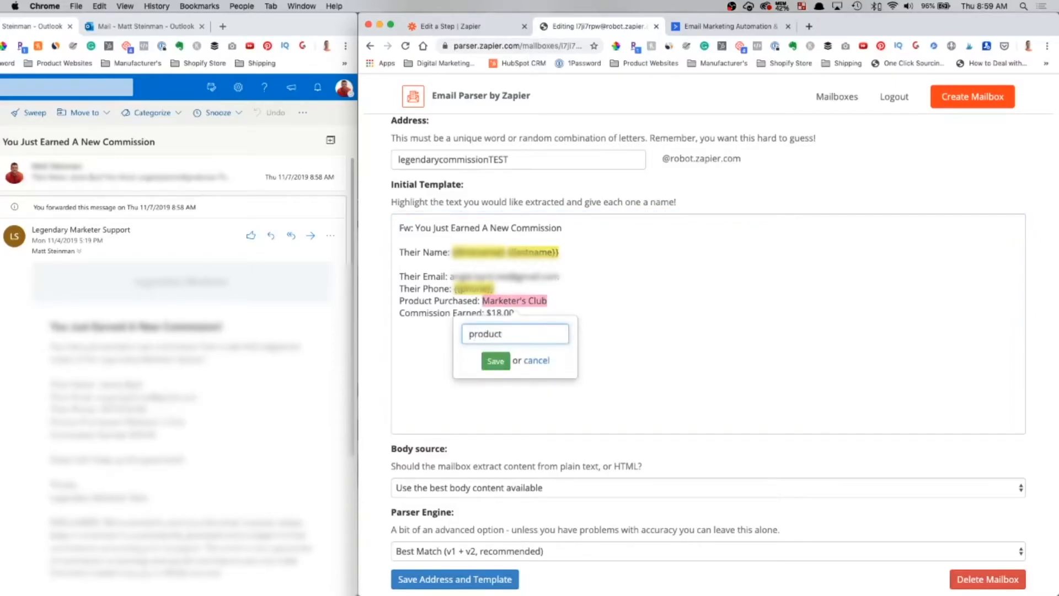
key("Return")
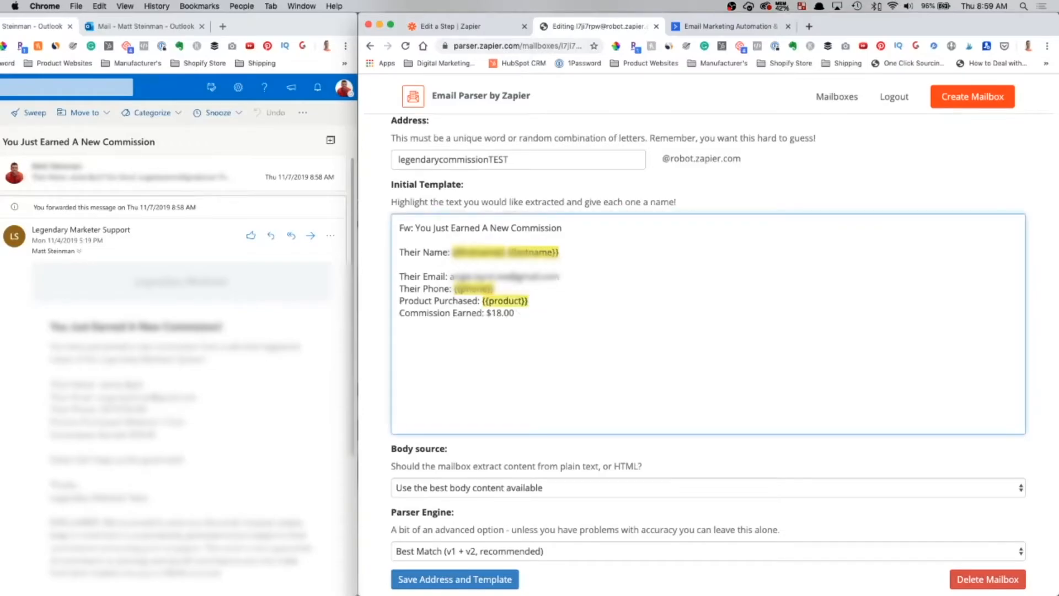
left_click_drag(485, 312, 513, 313)
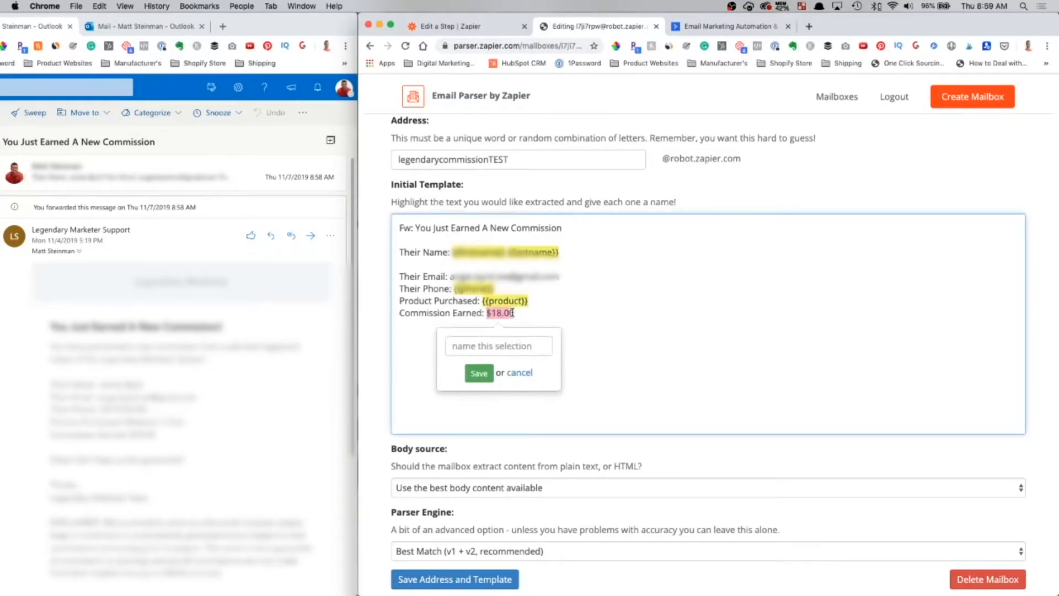
left_click(508, 346)
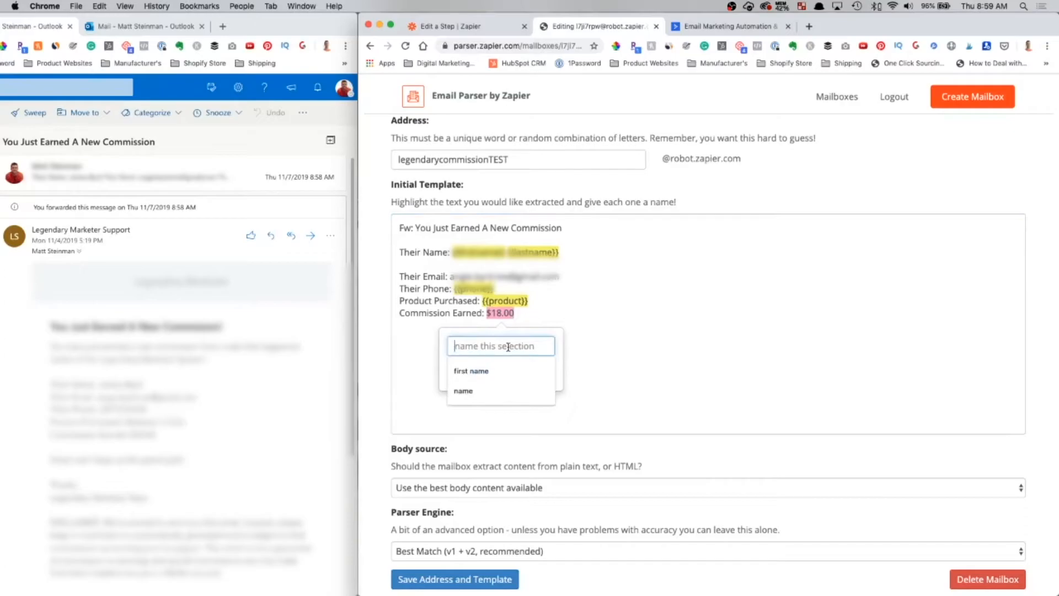
type("commission")
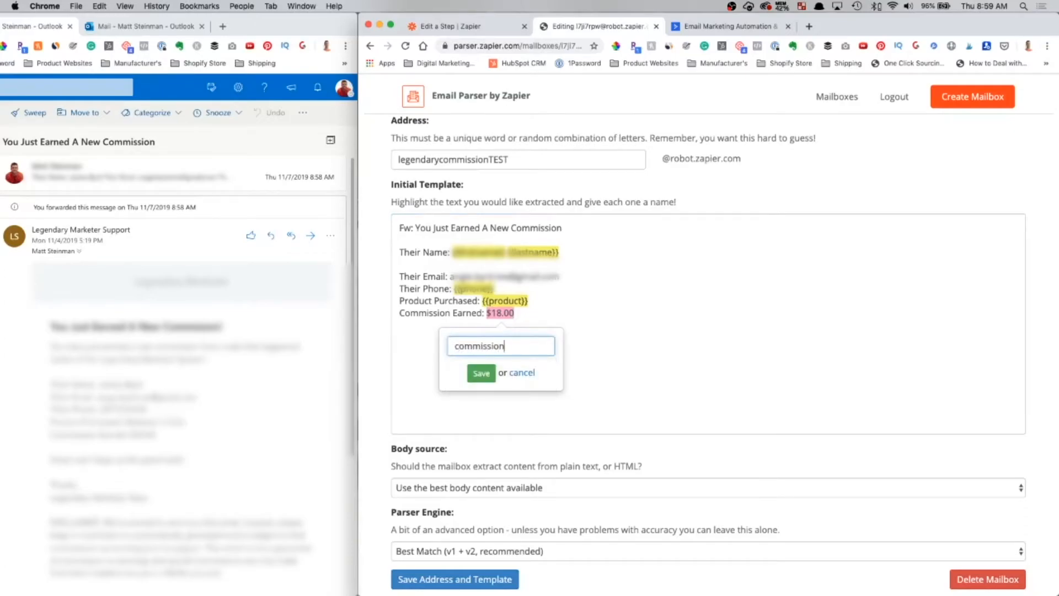
left_click(481, 373)
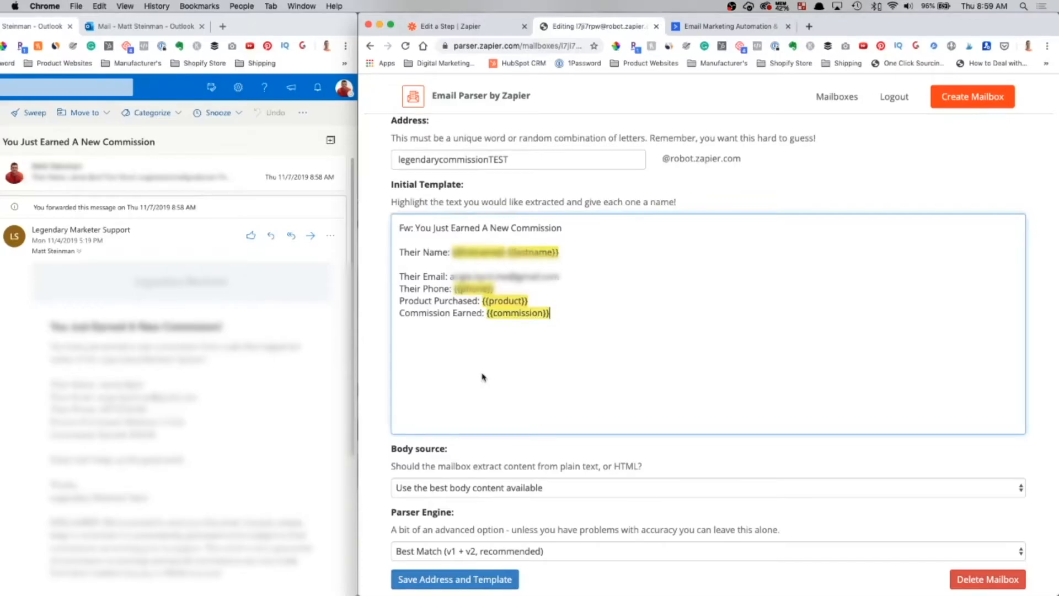
scroll(483, 377, "down", 2)
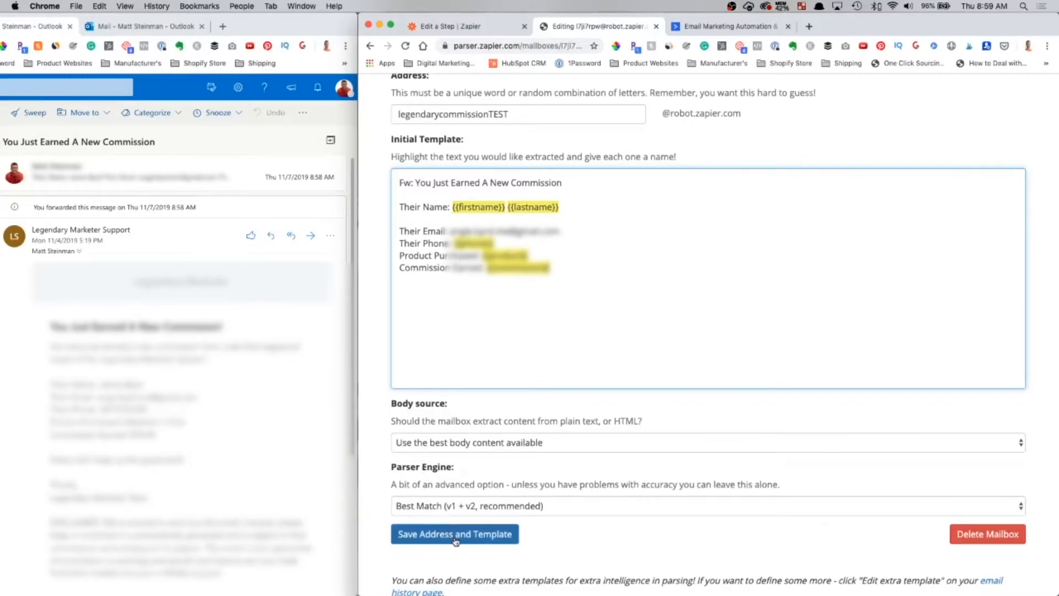
left_click(478, 535)
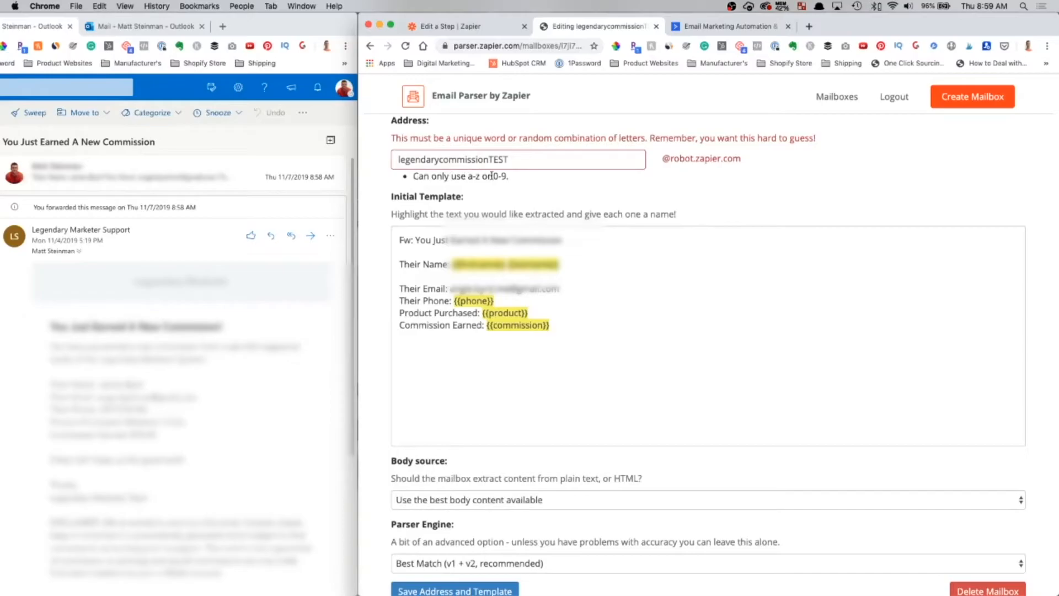
left_click(517, 159)
key("BackSpace")
key("BackSpace")
key("BackSpace")
key("BackSpace")
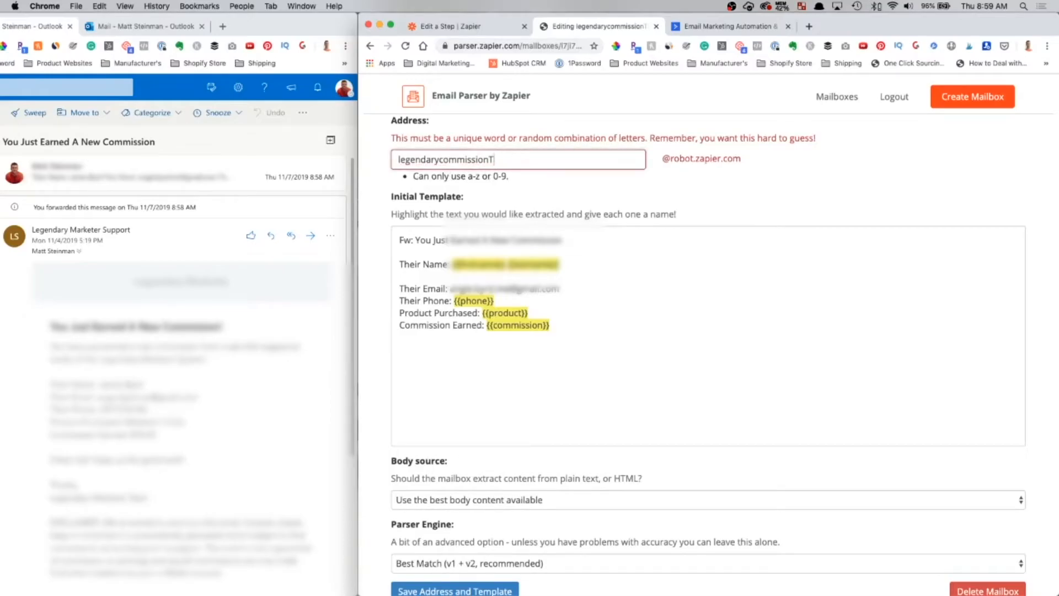
type("test")
scroll(508, 414, "down", 2)
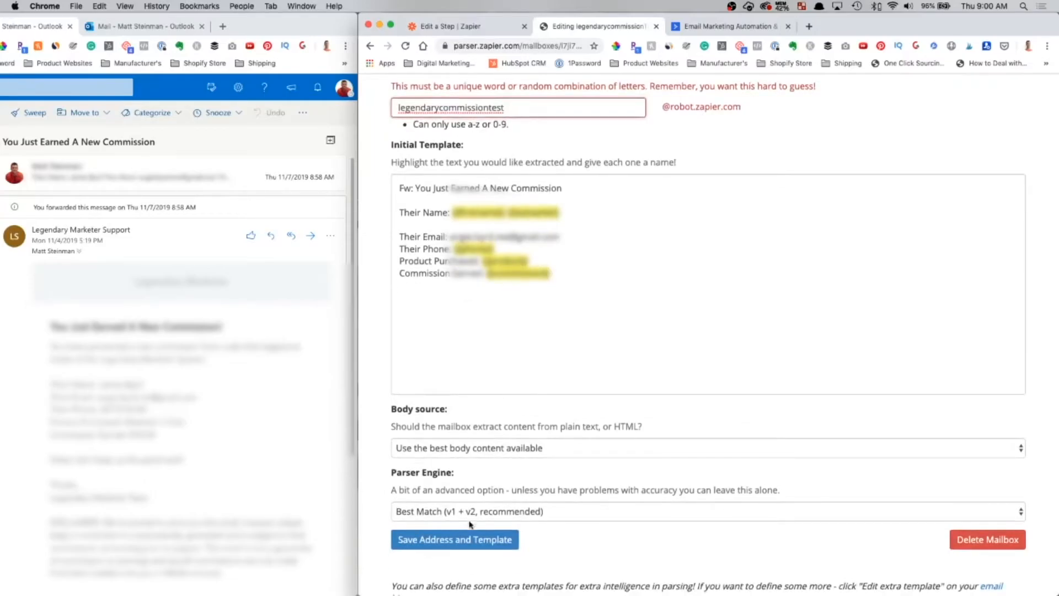
left_click(469, 539)
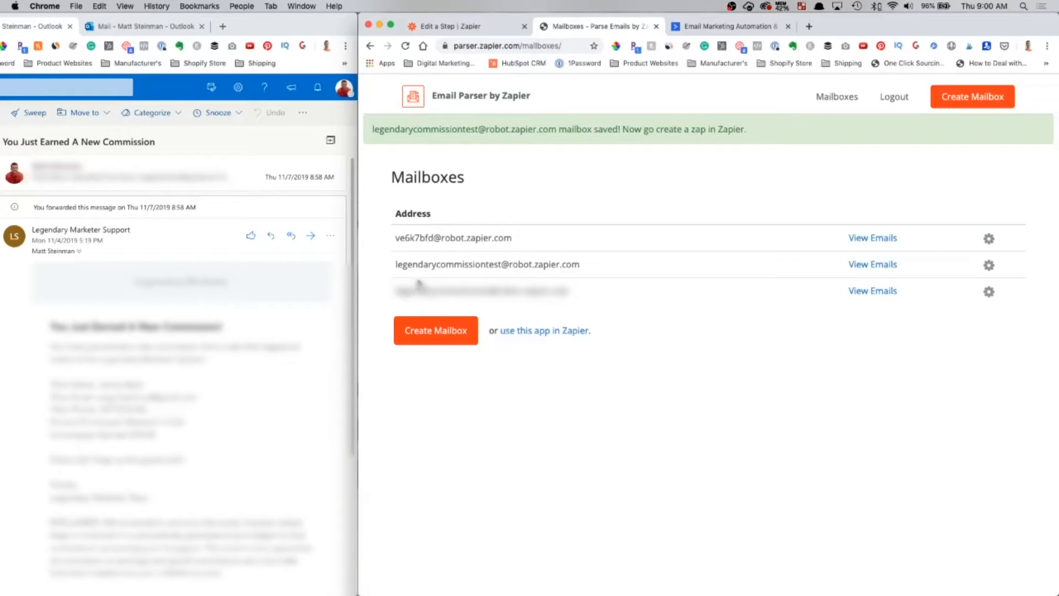
left_click_drag(395, 264, 583, 272)
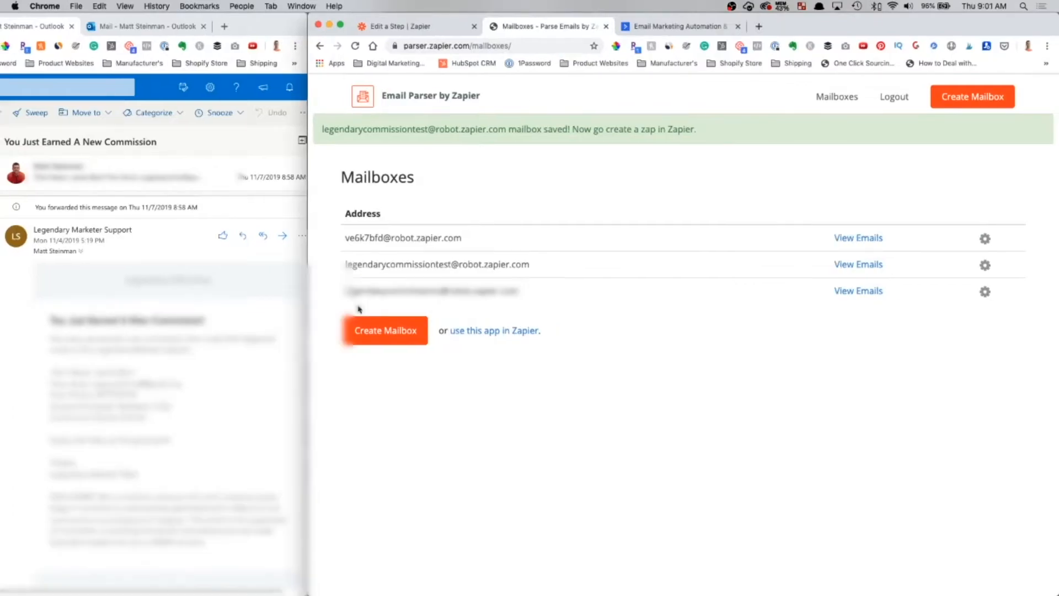
left_click_drag(346, 264, 529, 262)
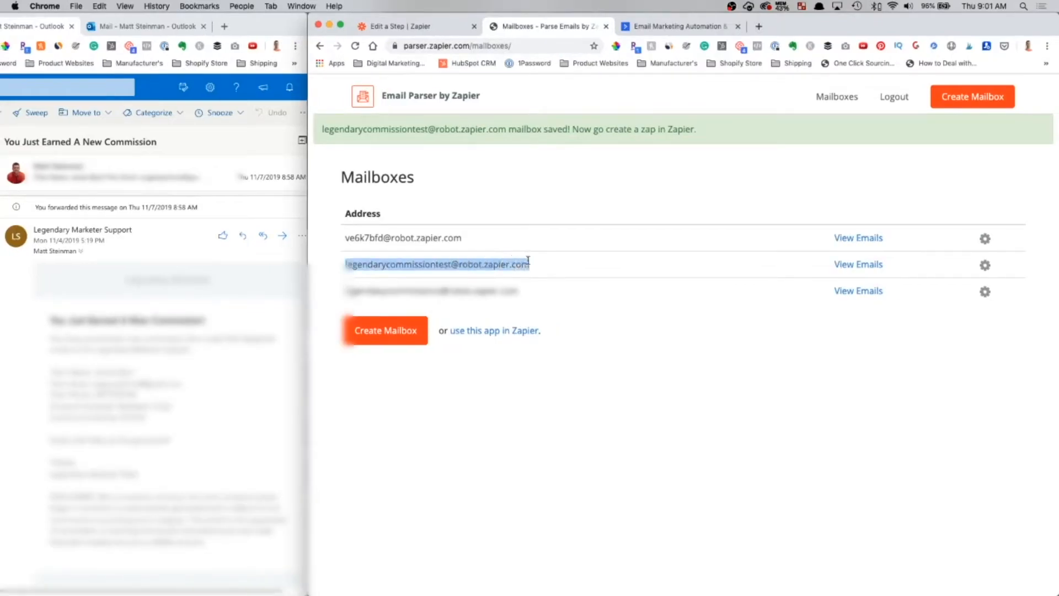
key("super+c")
left_click(200, 379)
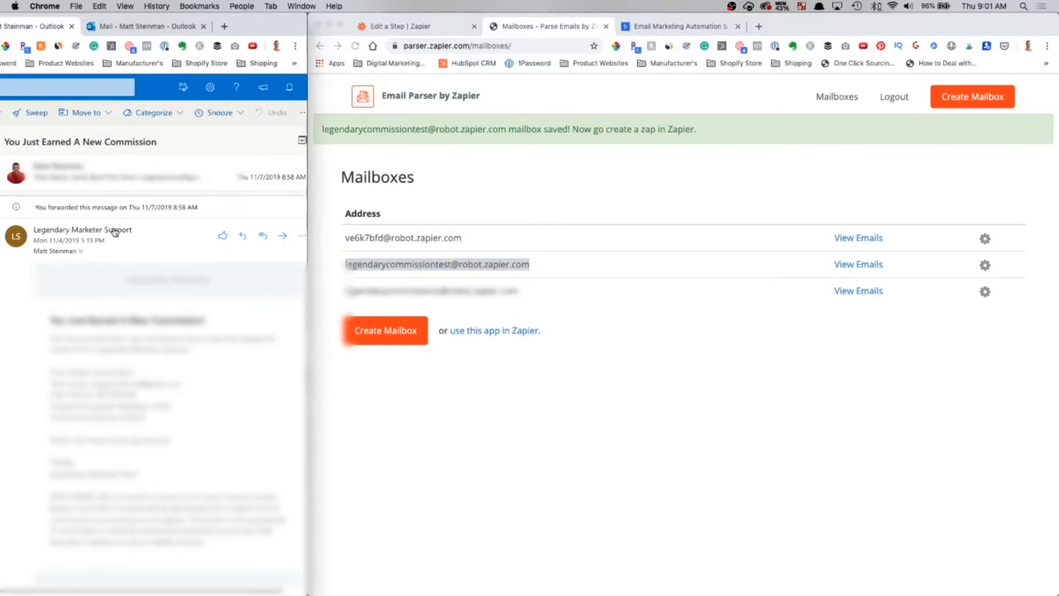
left_click(302, 239)
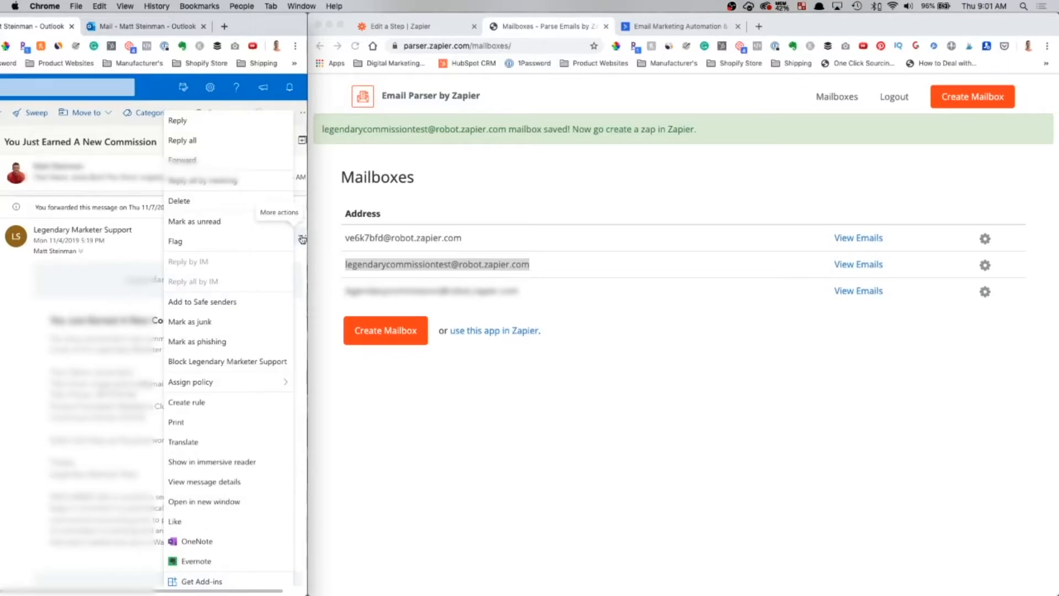
- Create a rule from the message with the condition Subject or body includes 'new commission'
left_click(194, 403)
left_click_drag(307, 354, 673, 346)
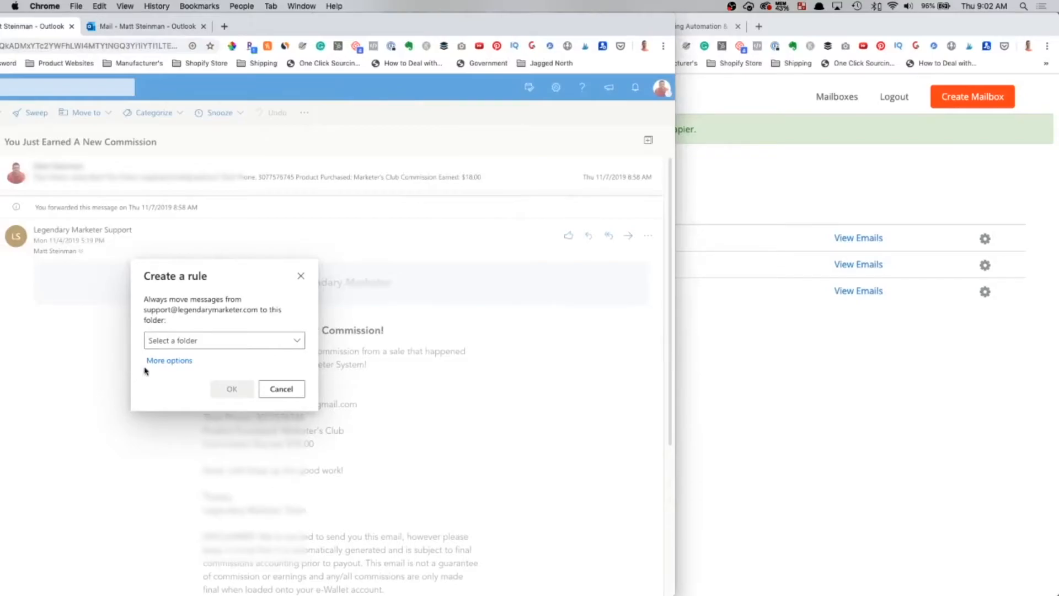
left_click(169, 361)
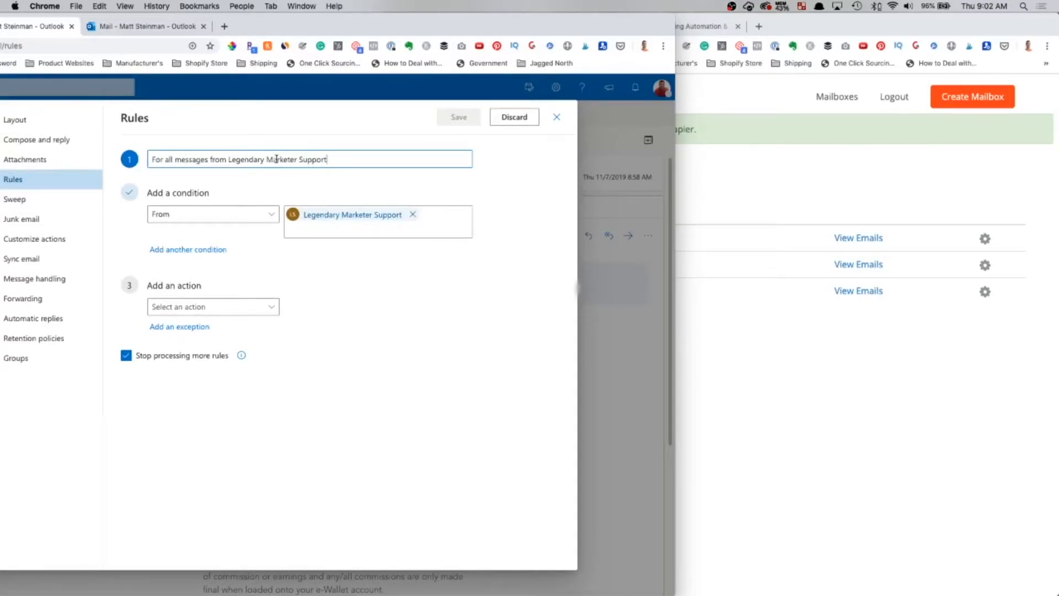
left_click(210, 218)
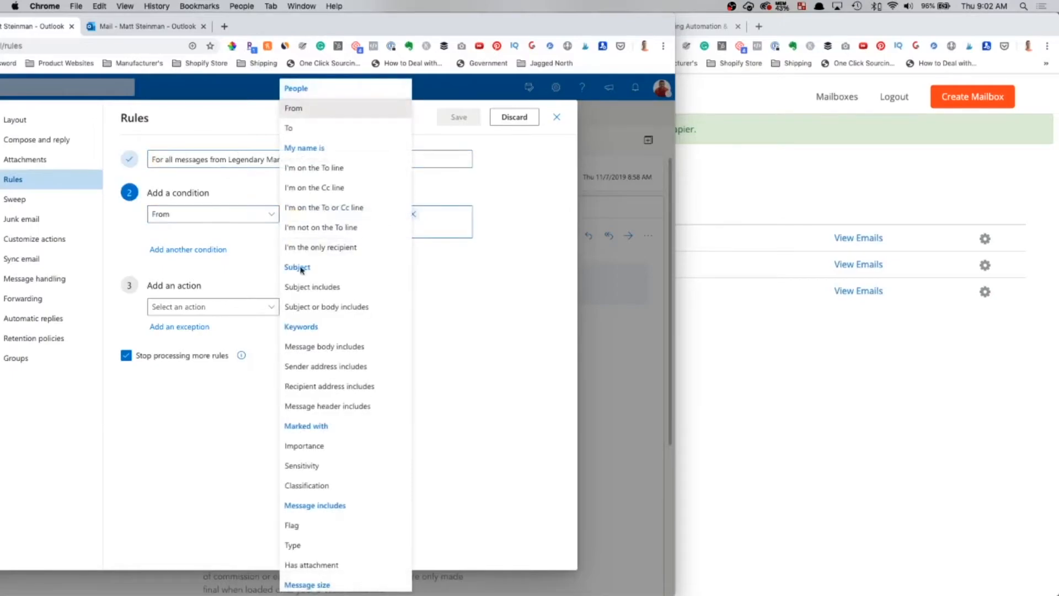
left_click(316, 306)
type("new commission")
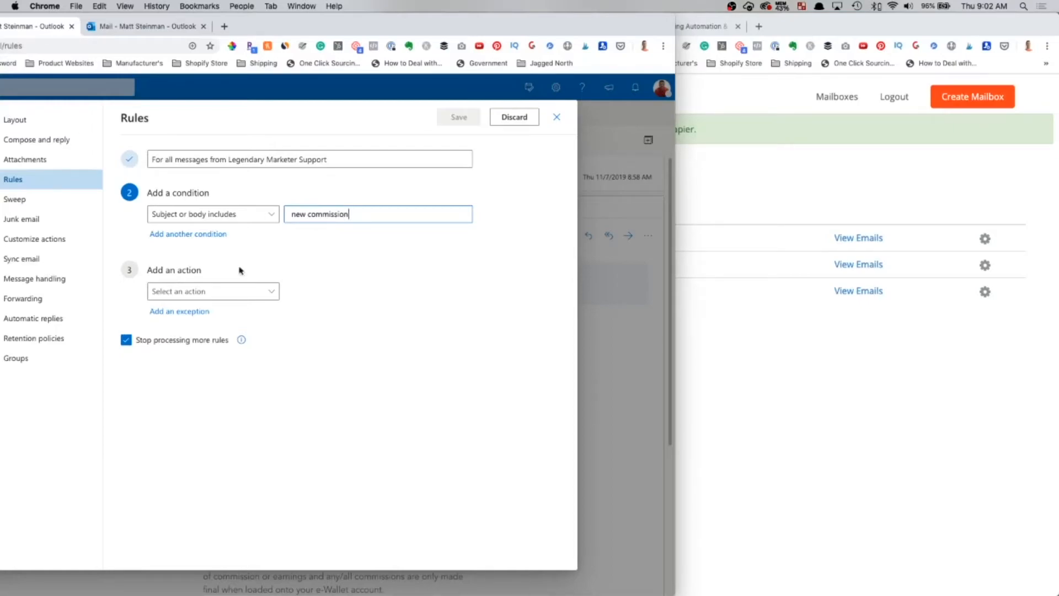
- Set the rule's action to Forward to the pasted parser address, then save and close it
left_click(181, 291)
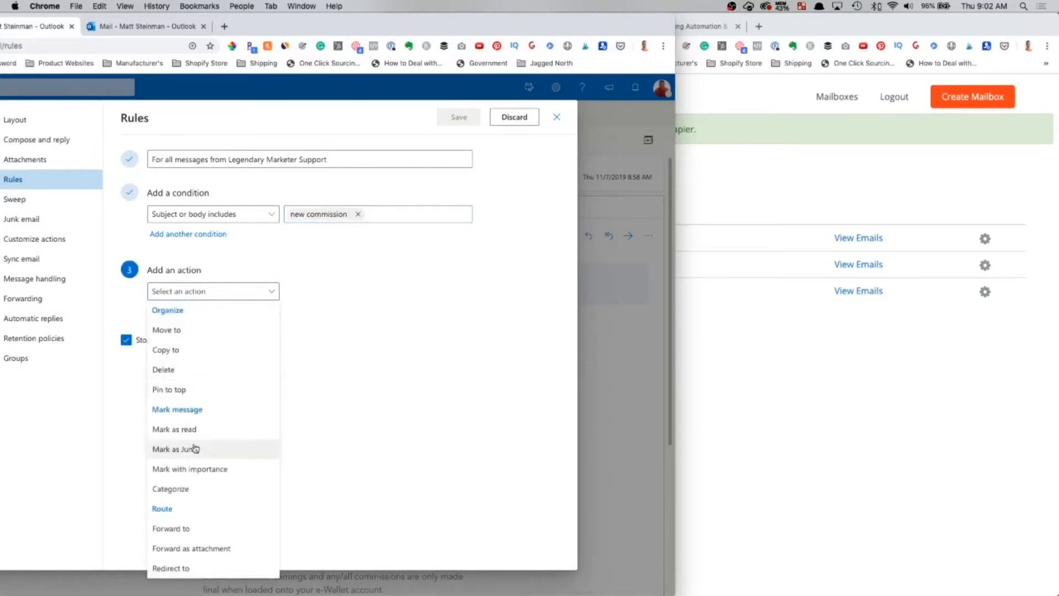
left_click(191, 530)
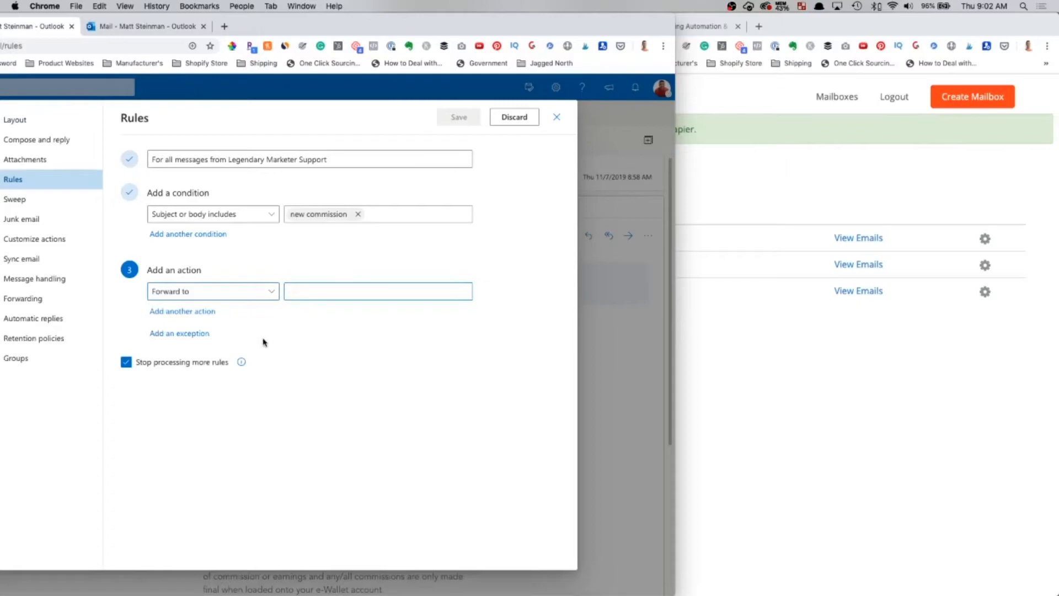
left_click(307, 291)
key("super+v")
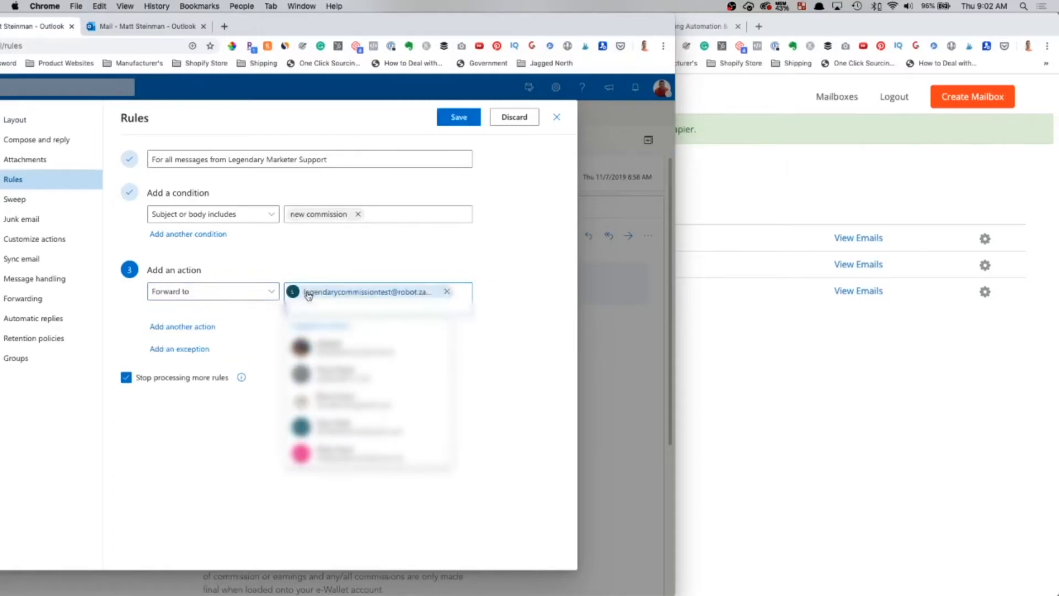
left_click(430, 249)
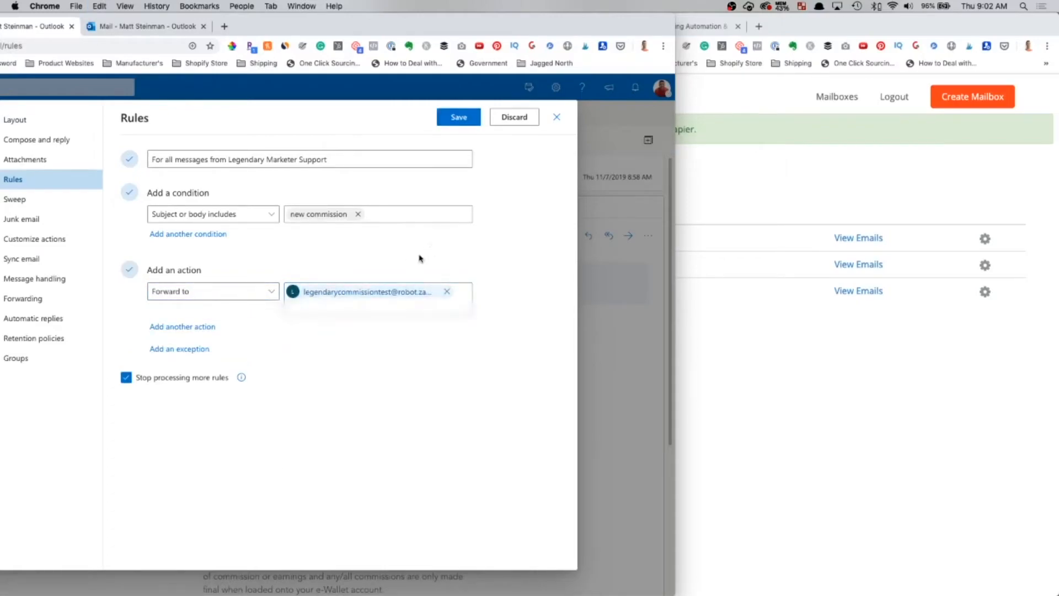
left_click(457, 118)
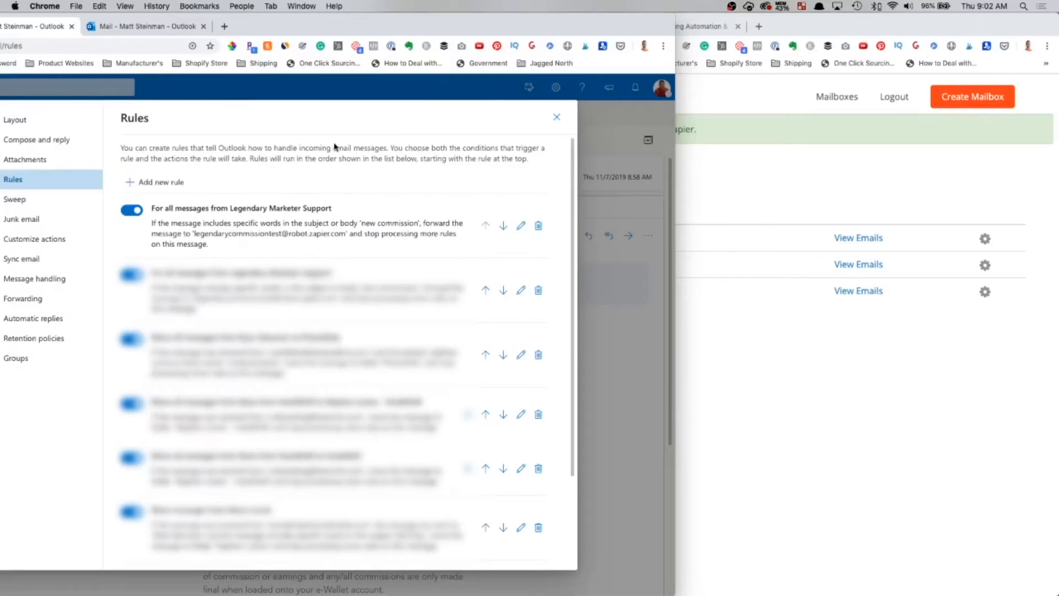
left_click(556, 117)
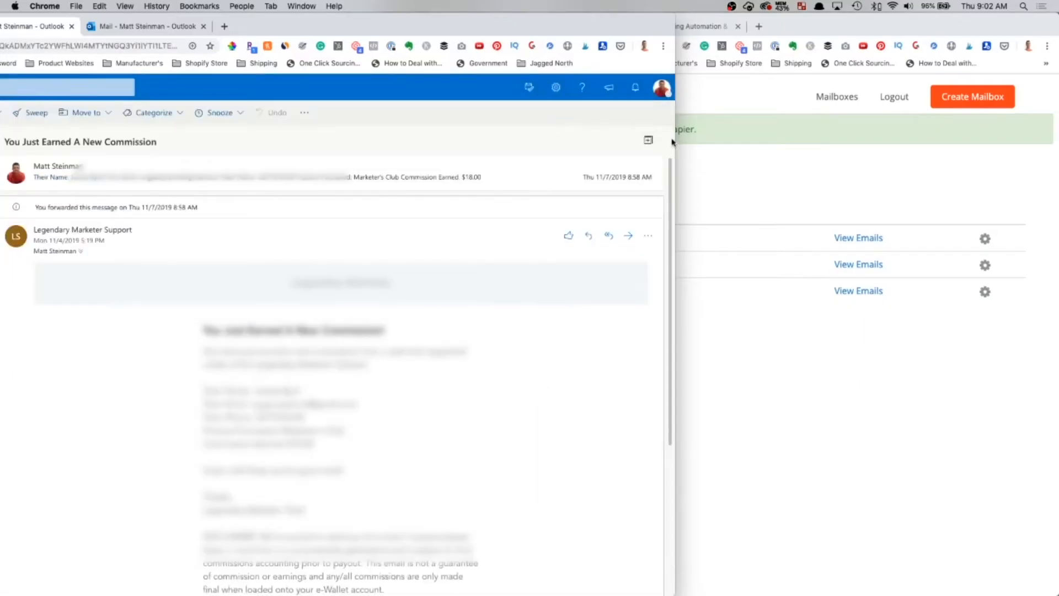
- Return to the zap editor tab and continue past Email Parser's New Email app and event
left_click_drag(671, 142, 308, 174)
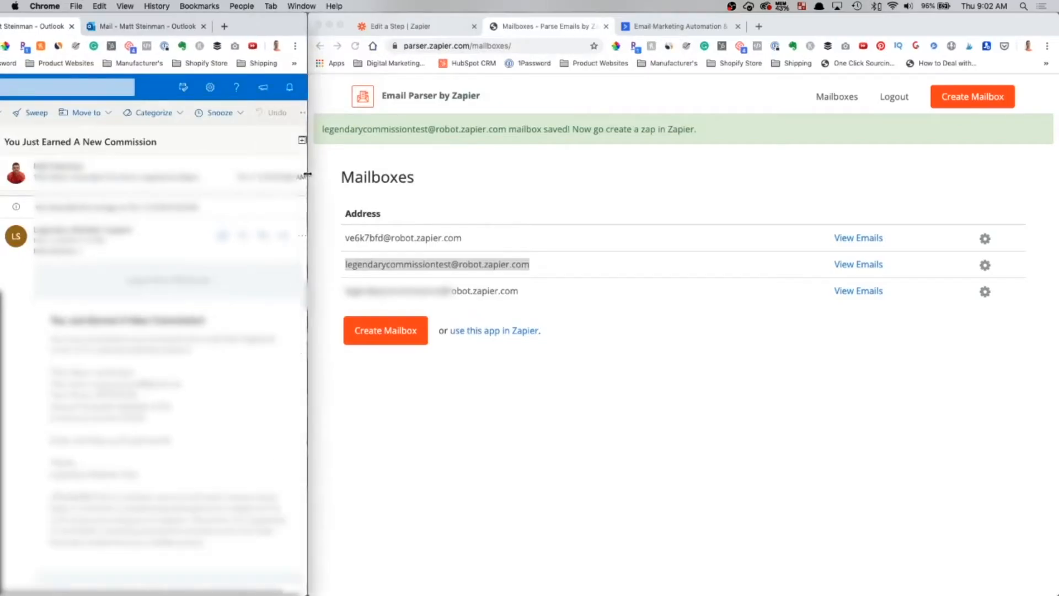
left_click(526, 187)
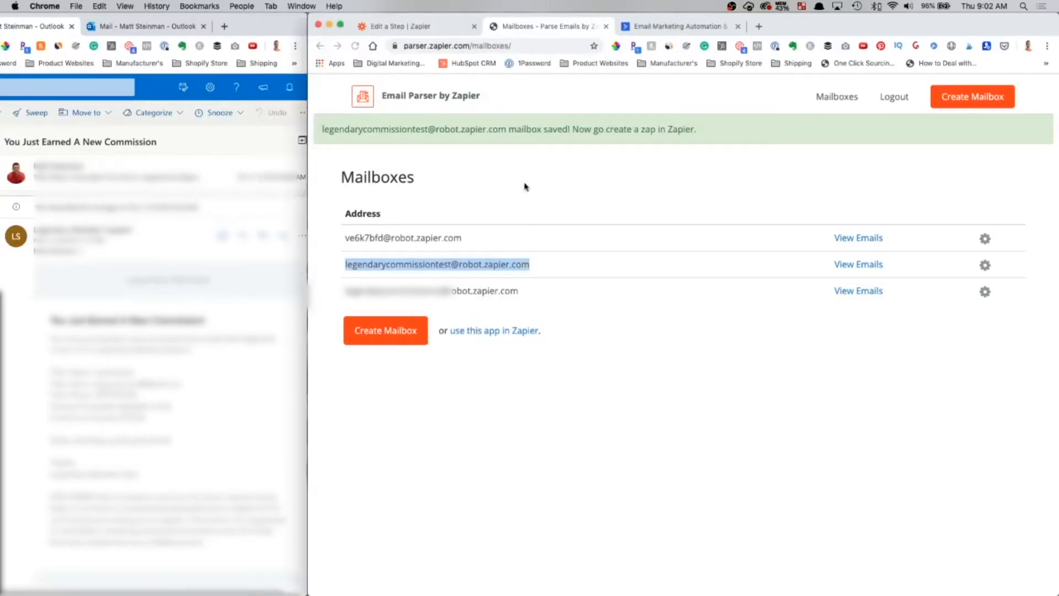
left_click(424, 29)
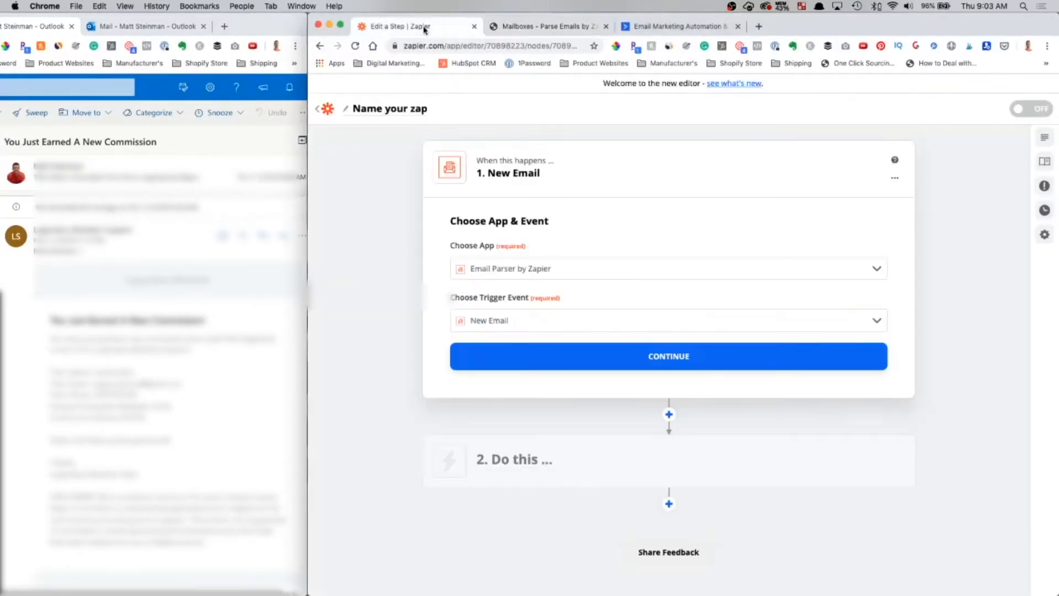
left_click(689, 356)
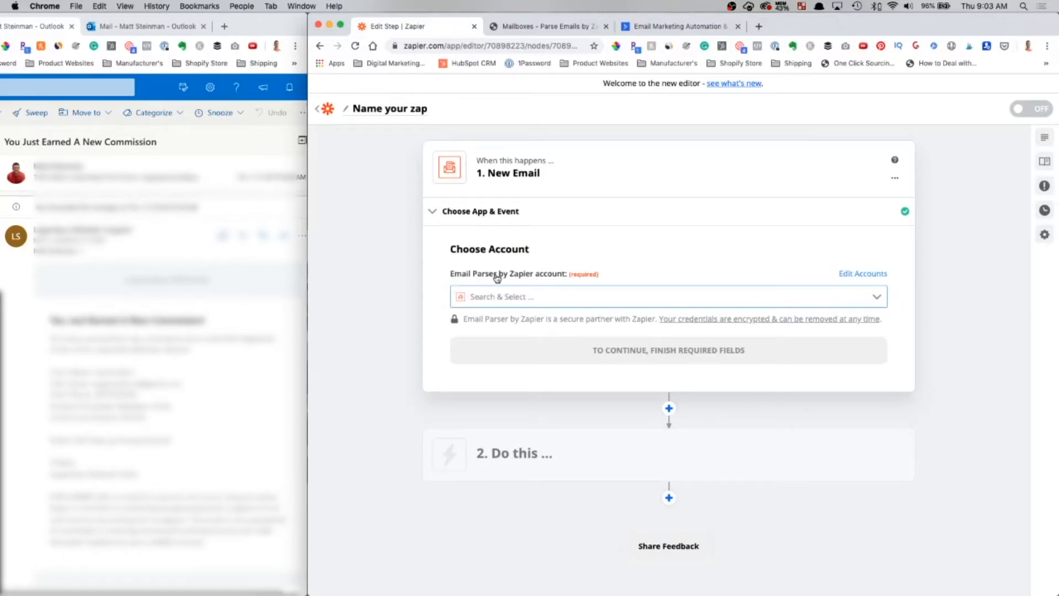
left_click(532, 299)
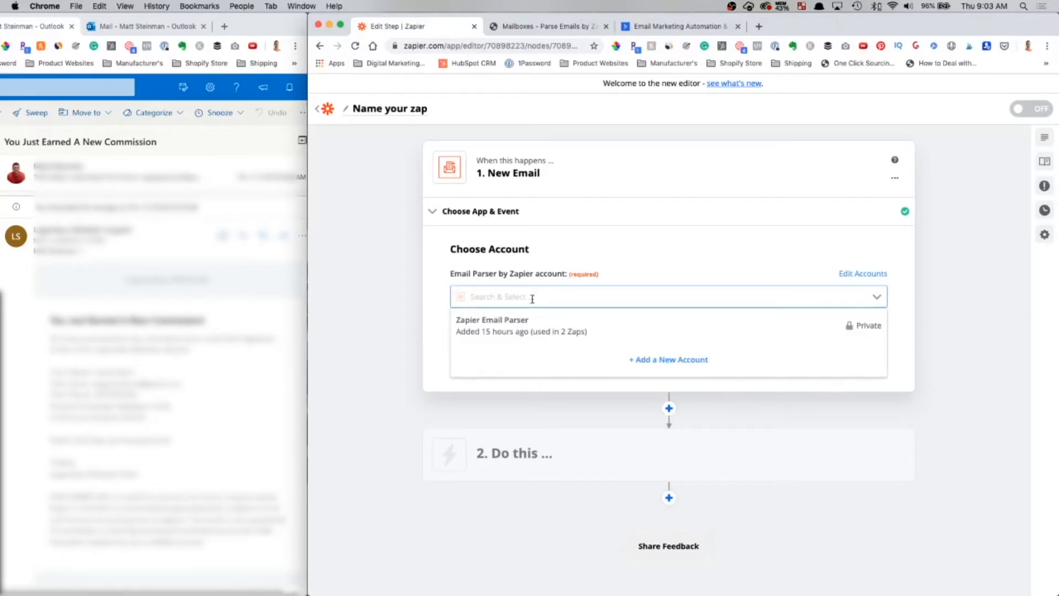
left_click(504, 326)
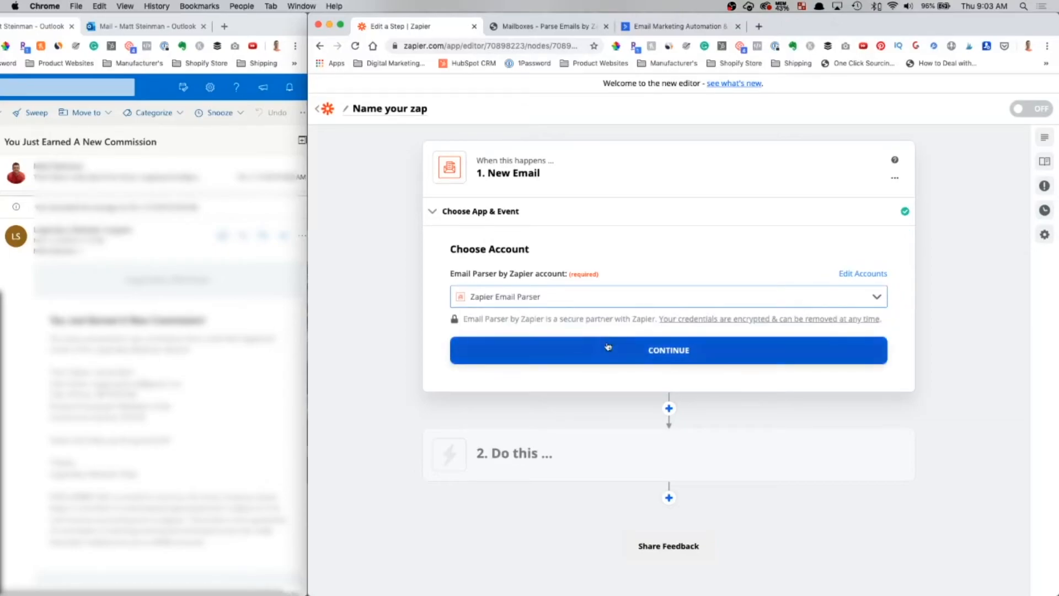
left_click(607, 346)
left_click(547, 308)
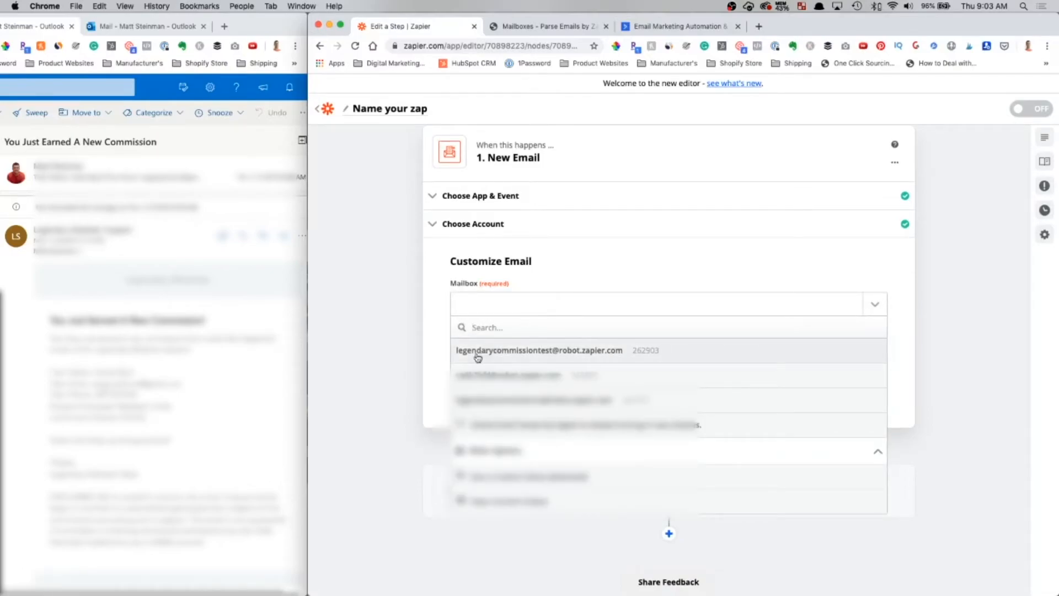
left_click(517, 357)
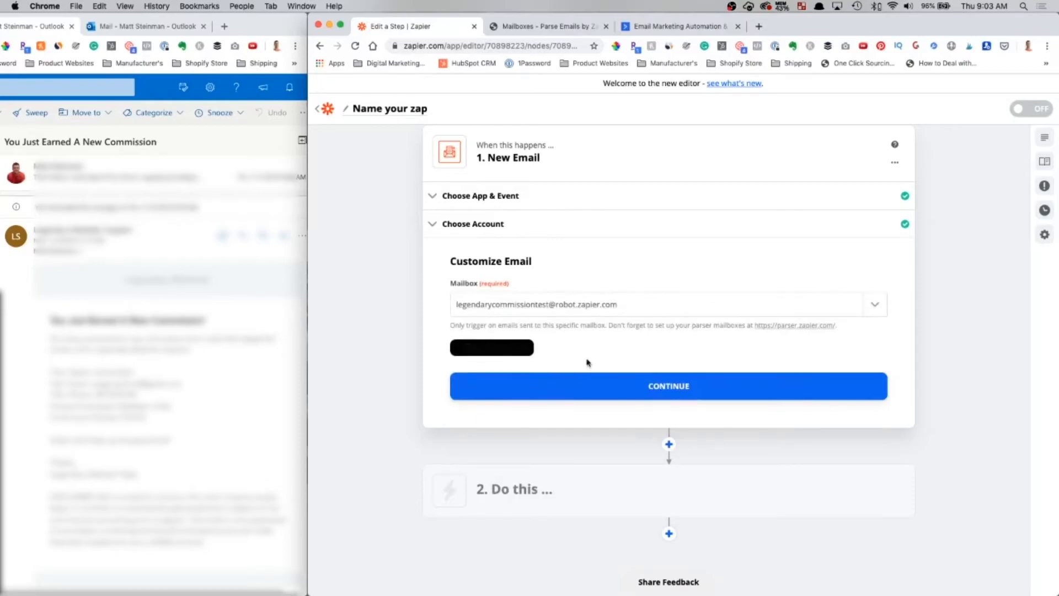
left_click(682, 384)
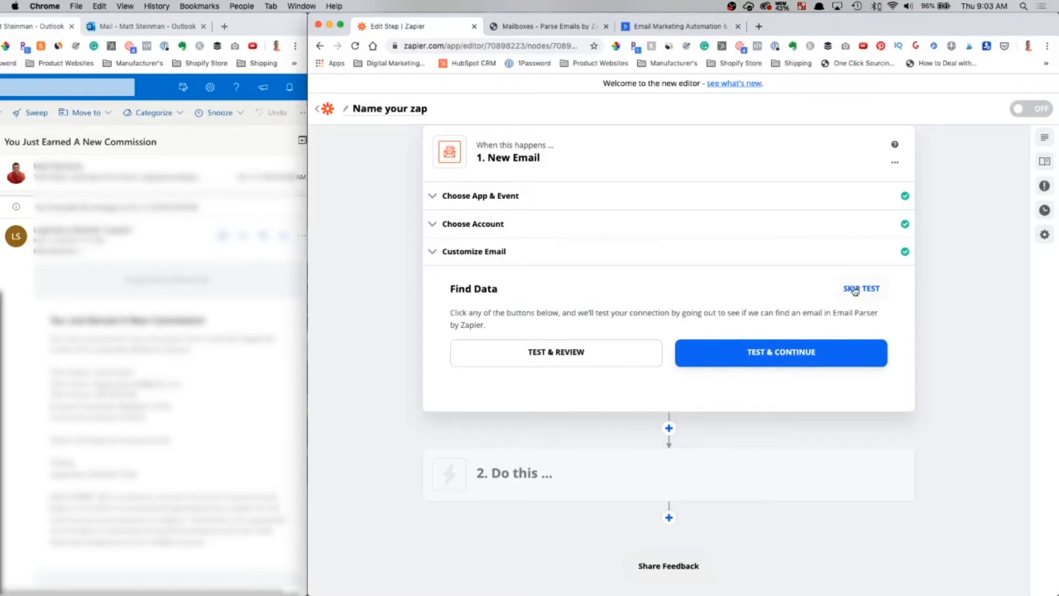
- Test the New Email trigger, review the pulled Email A sample, and finish the trigger step
left_click(543, 352)
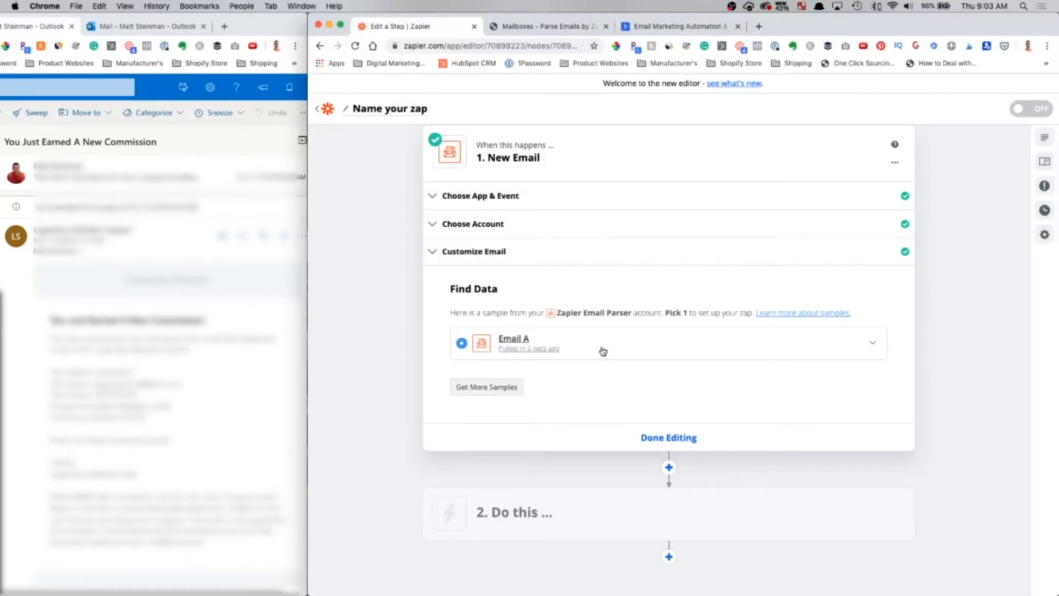
left_click(869, 344)
scroll(593, 375, "down", 2)
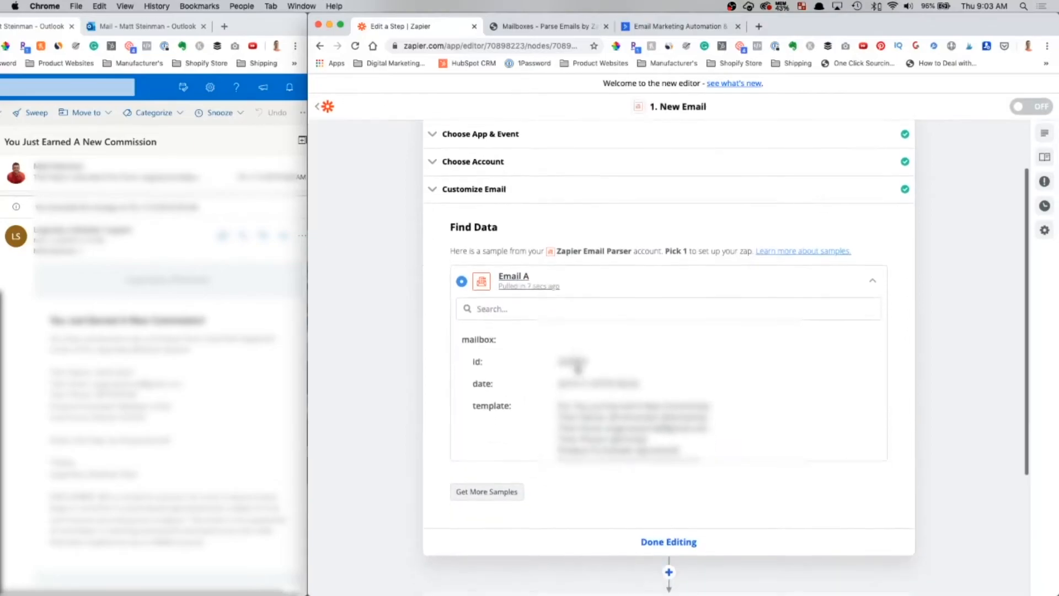
scroll(591, 390, "down", 2)
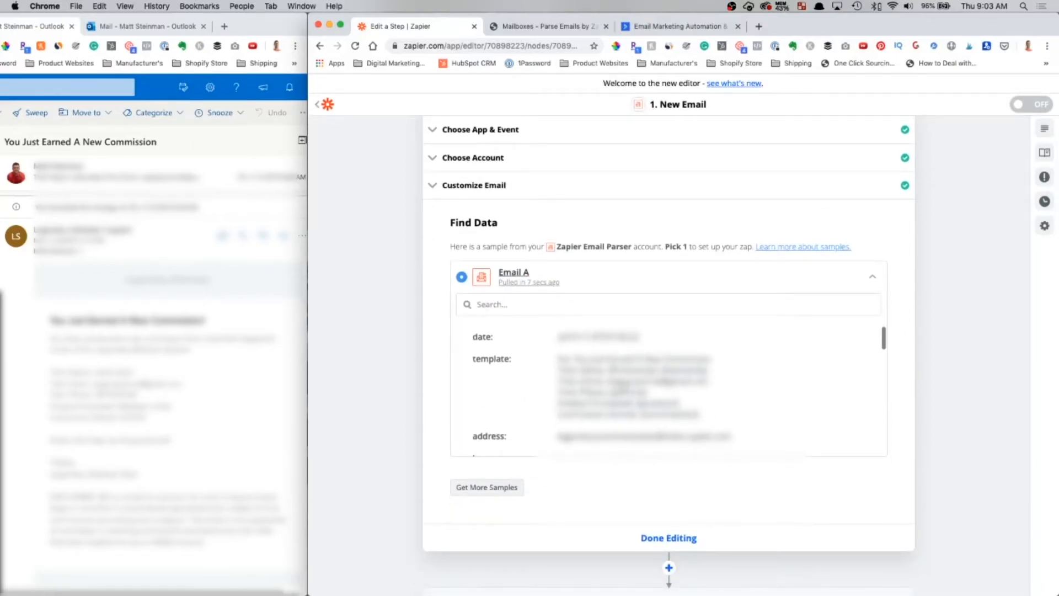
scroll(587, 384, "down", 2)
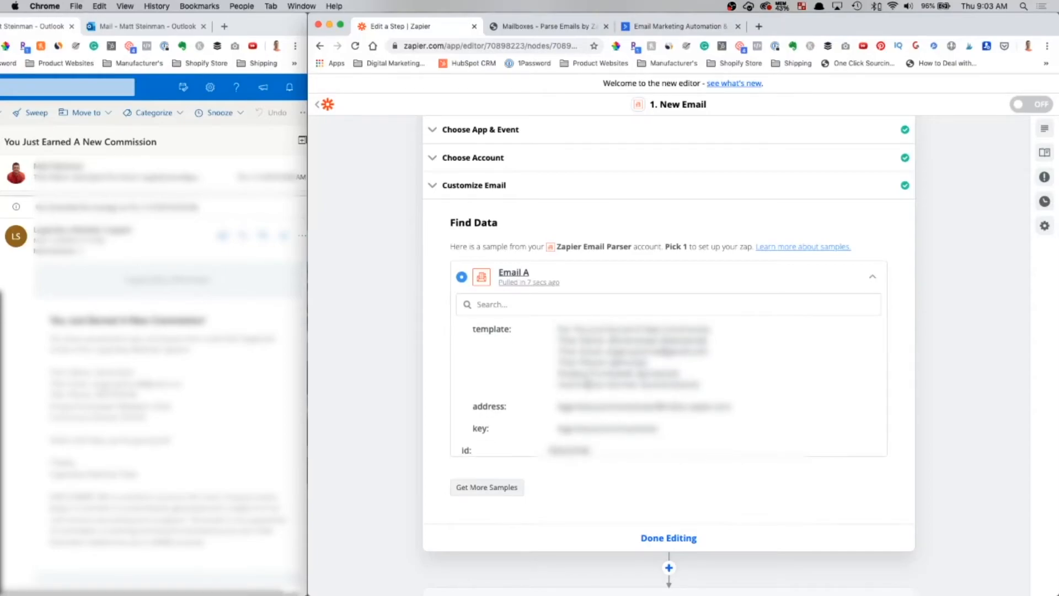
scroll(587, 383, "down", 3)
left_click(677, 542)
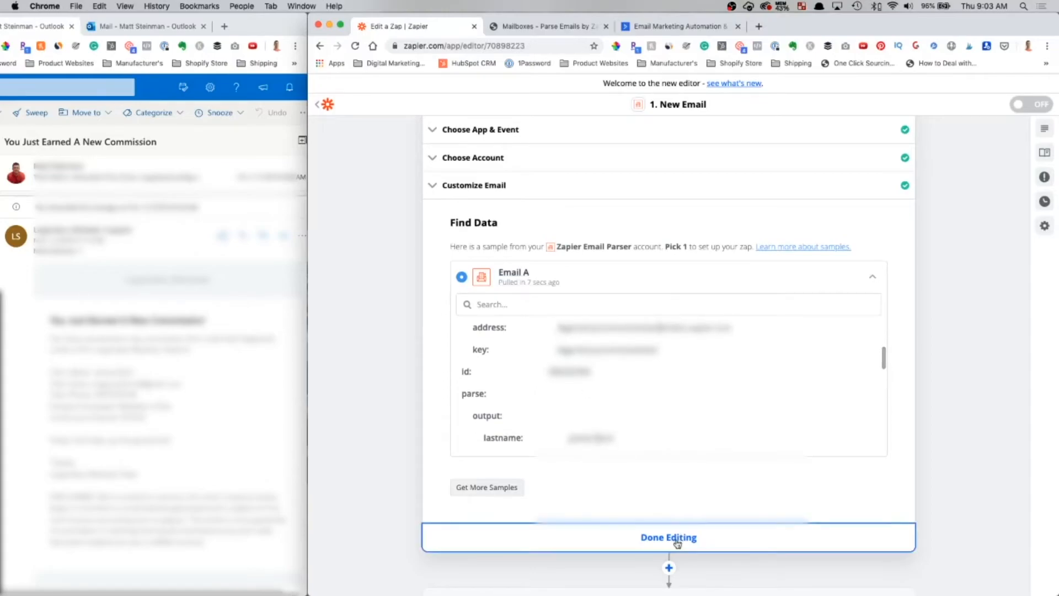
mouse_move(529, 254)
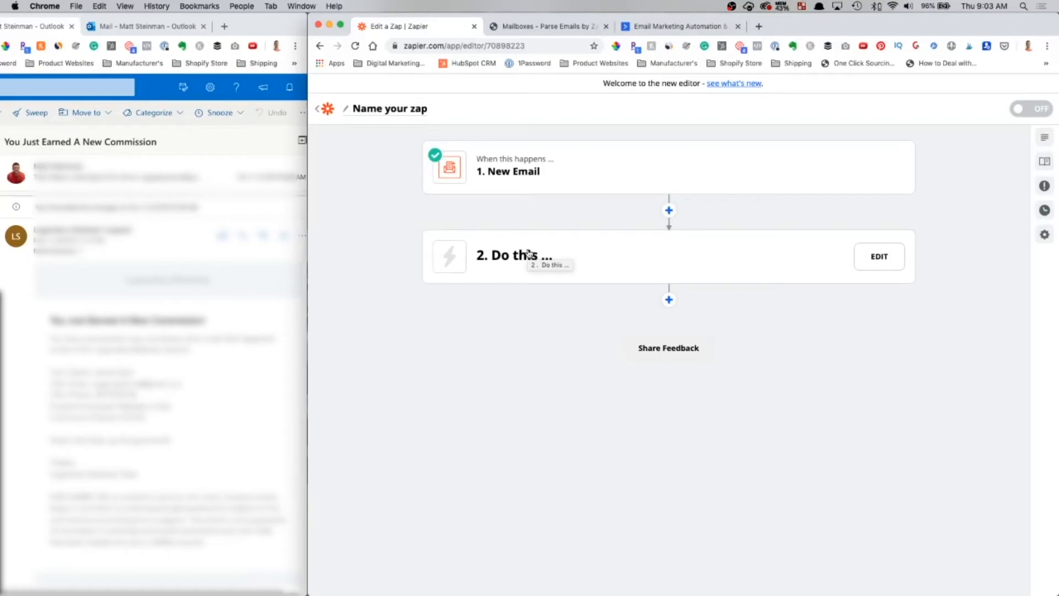
- Set step 2 to the SMS by Zapier app with Send SMS as its event
left_click(527, 254)
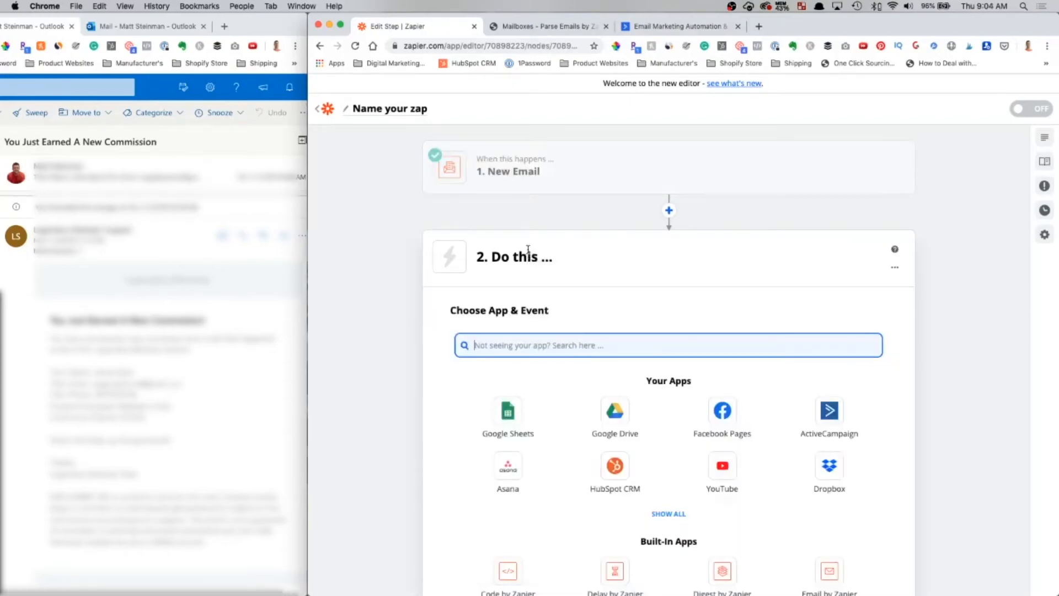
type("sms")
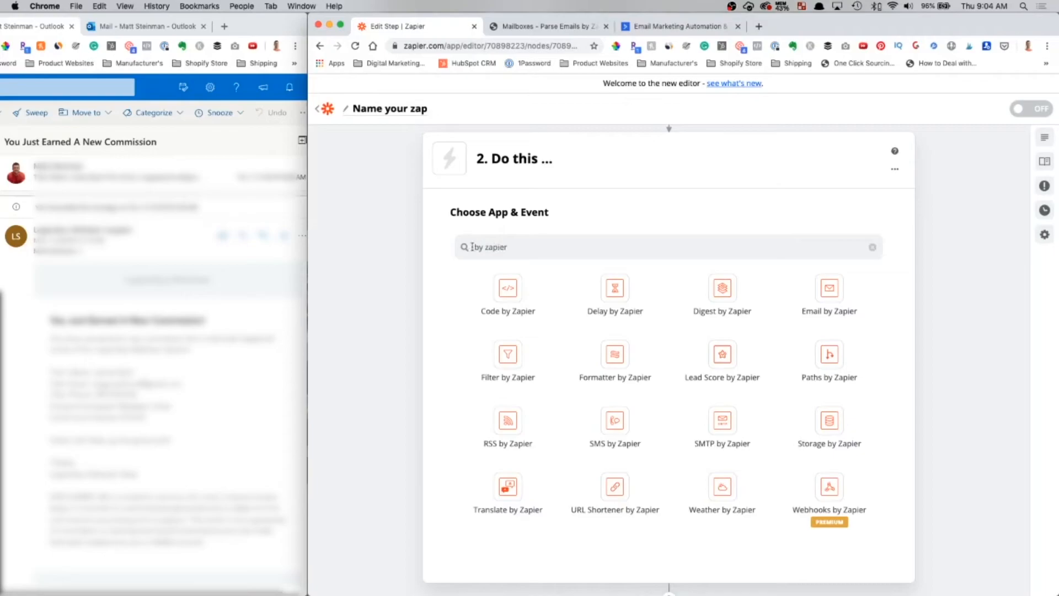
left_click(476, 246)
type("SMS")
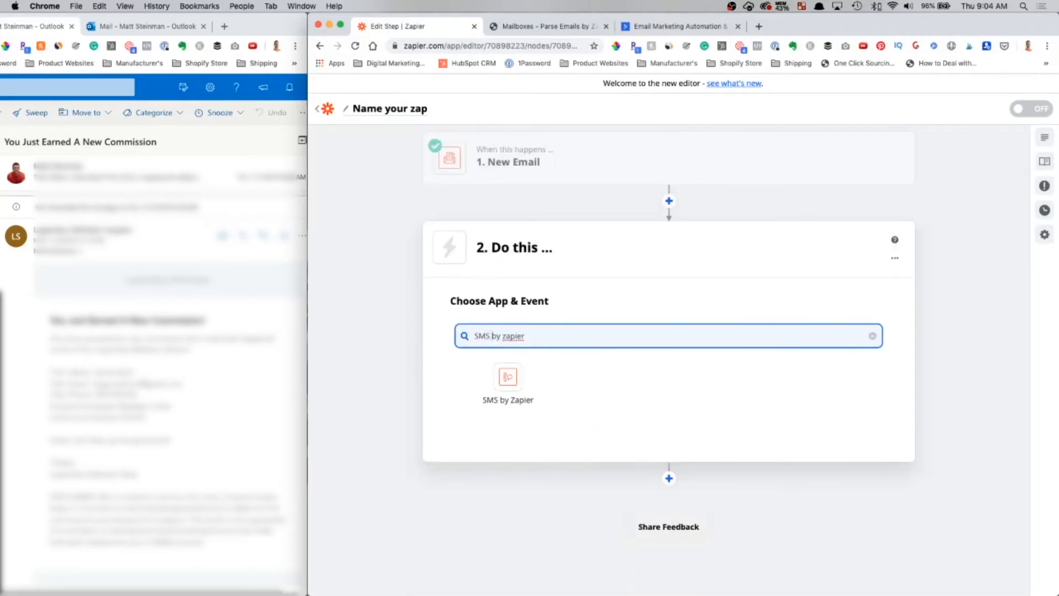
left_click(513, 385)
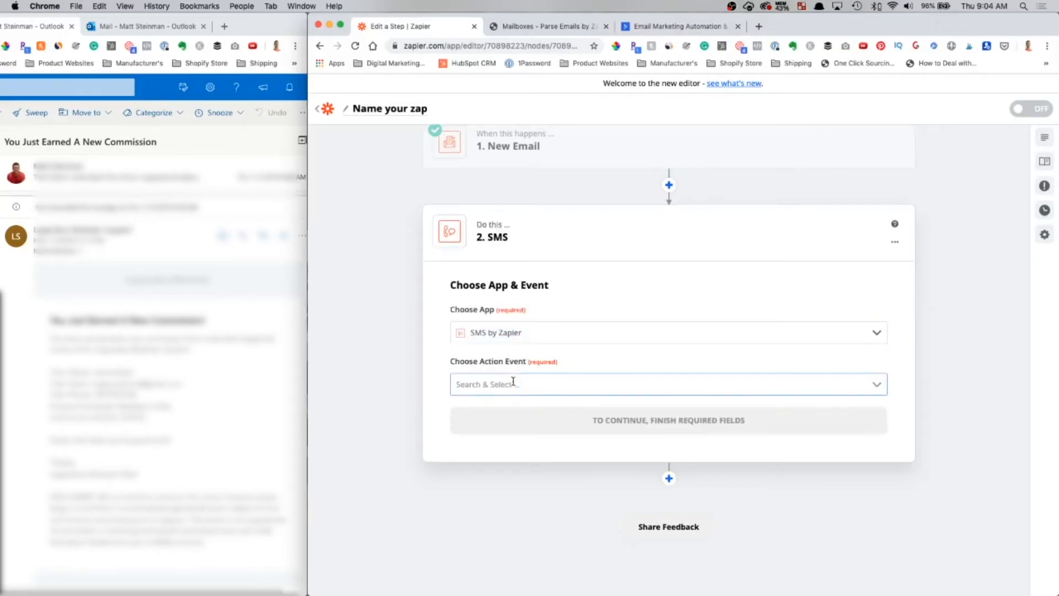
left_click(667, 380)
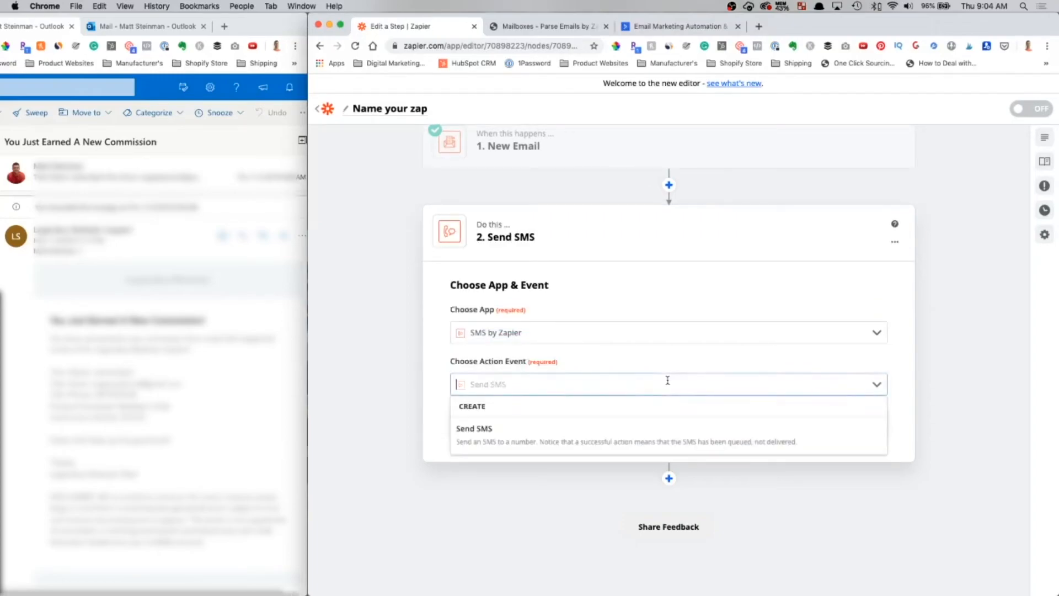
left_click(511, 437)
left_click(664, 431)
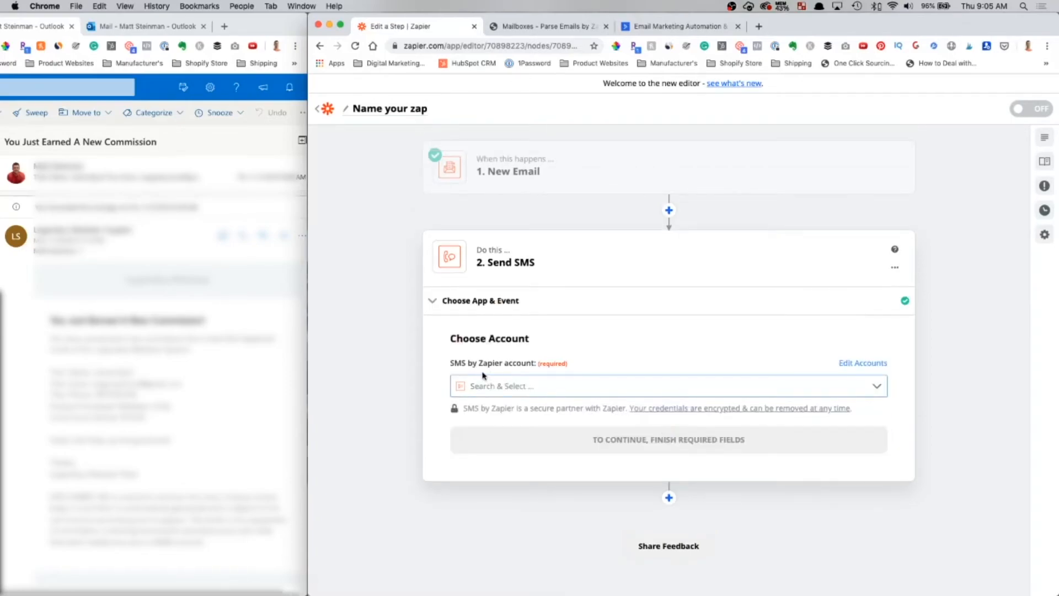
left_click(524, 386)
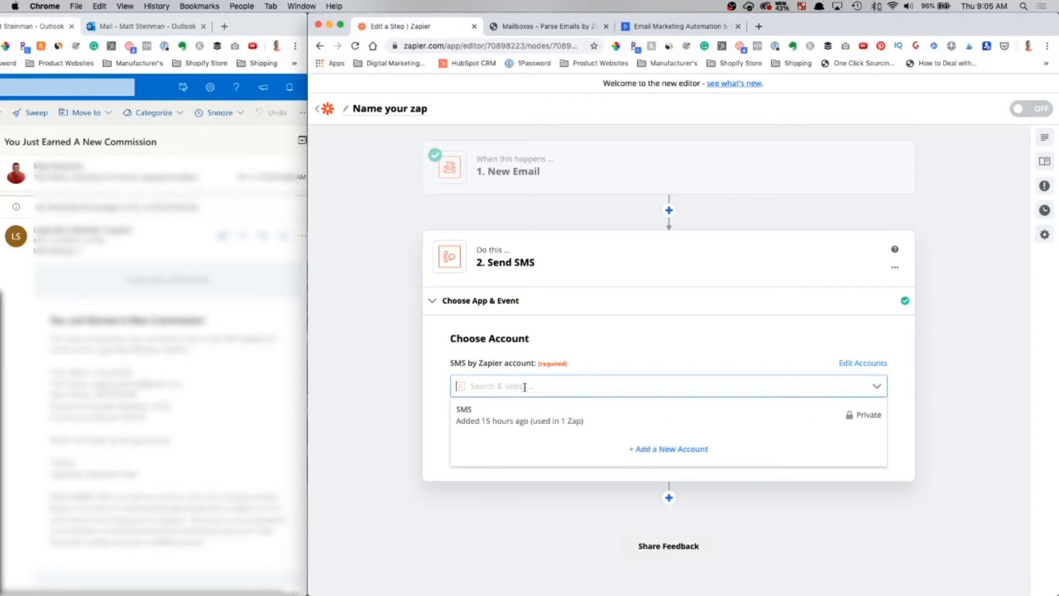
left_click(513, 421)
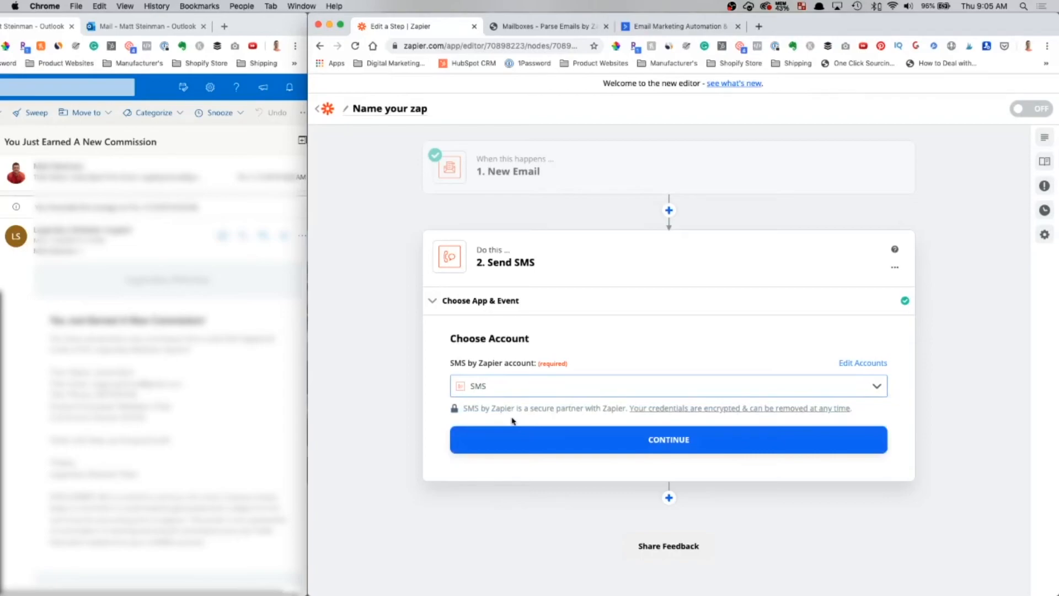
left_click(652, 439)
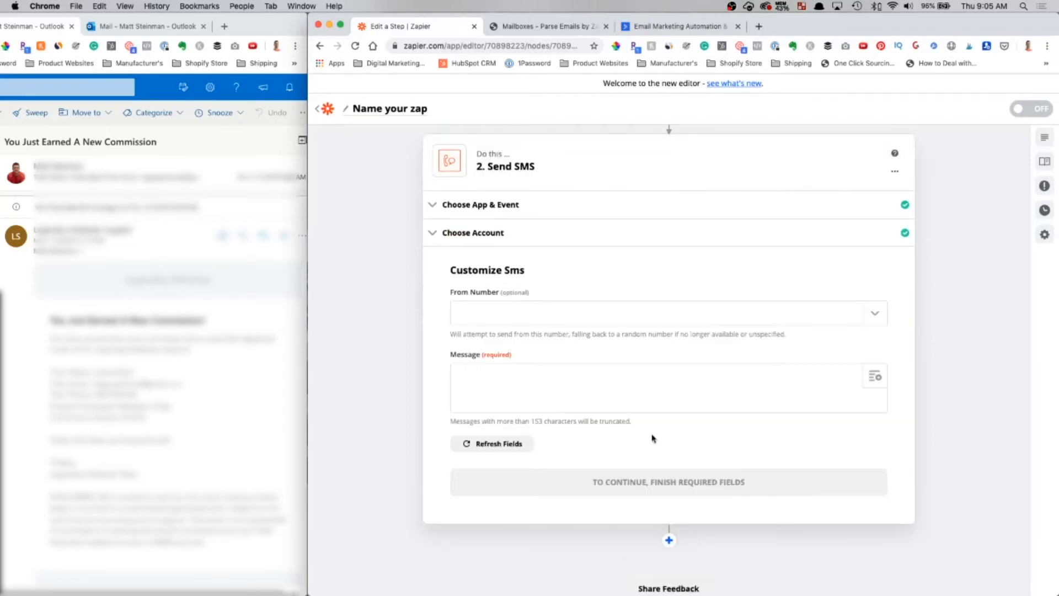
left_click(497, 314)
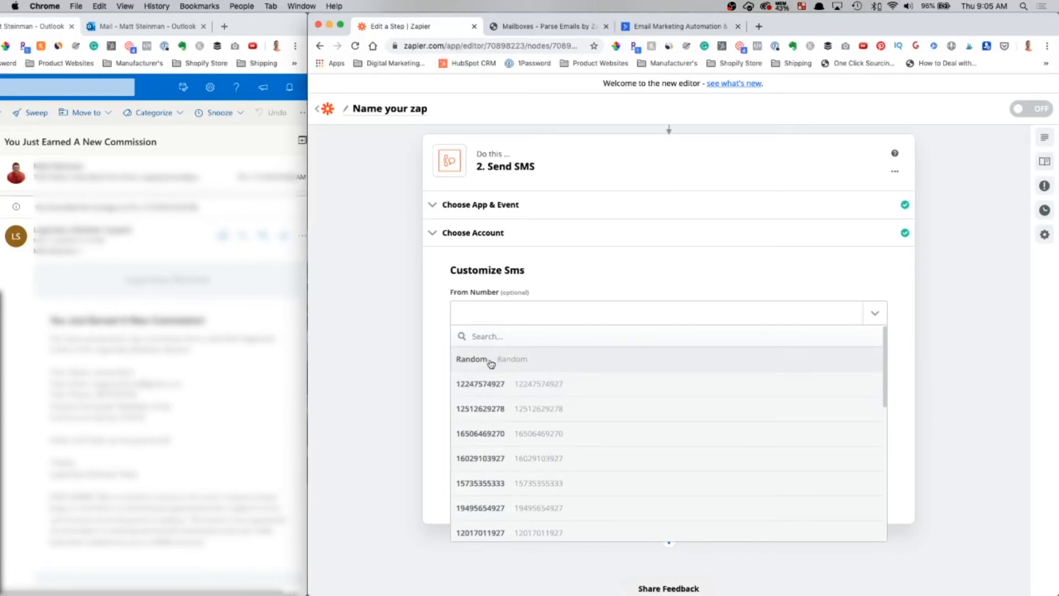
left_click(546, 385)
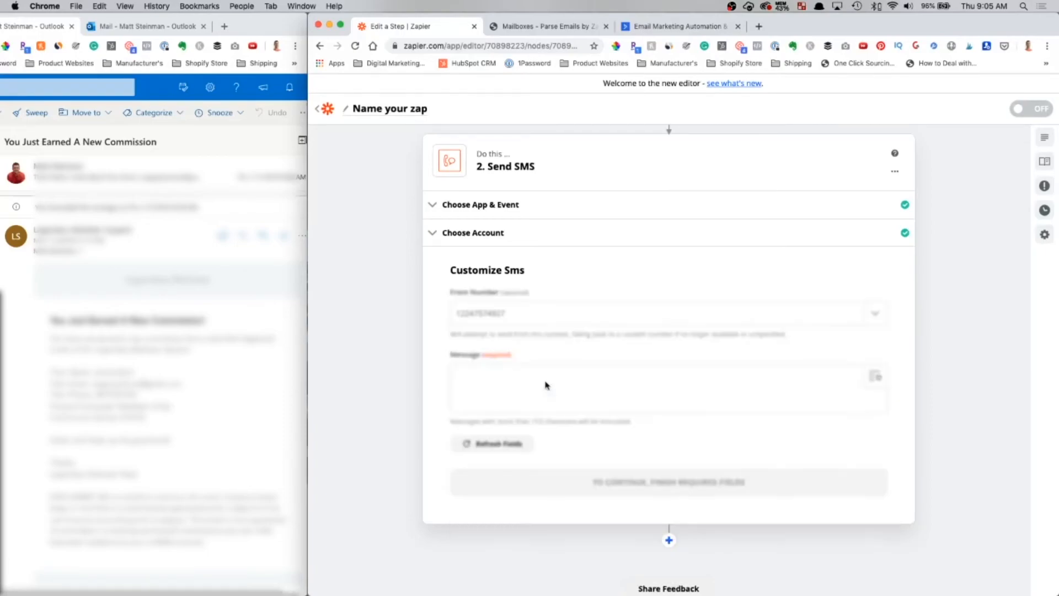
left_click(545, 384)
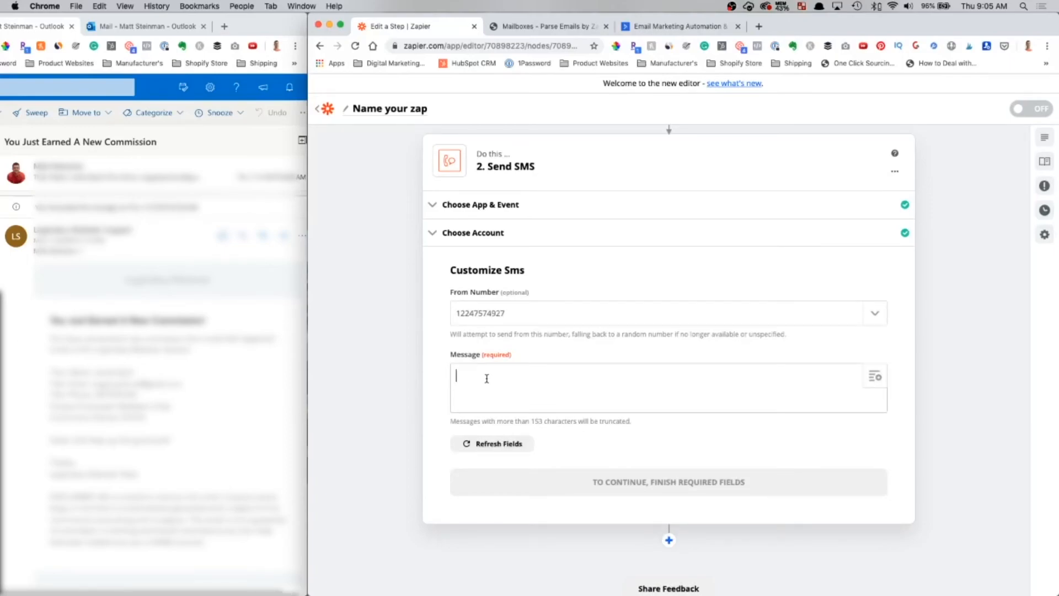
- Write the message 'I just earned [Parse Output Commission] from Legendary!!' and continue to testing
type("I just earned")
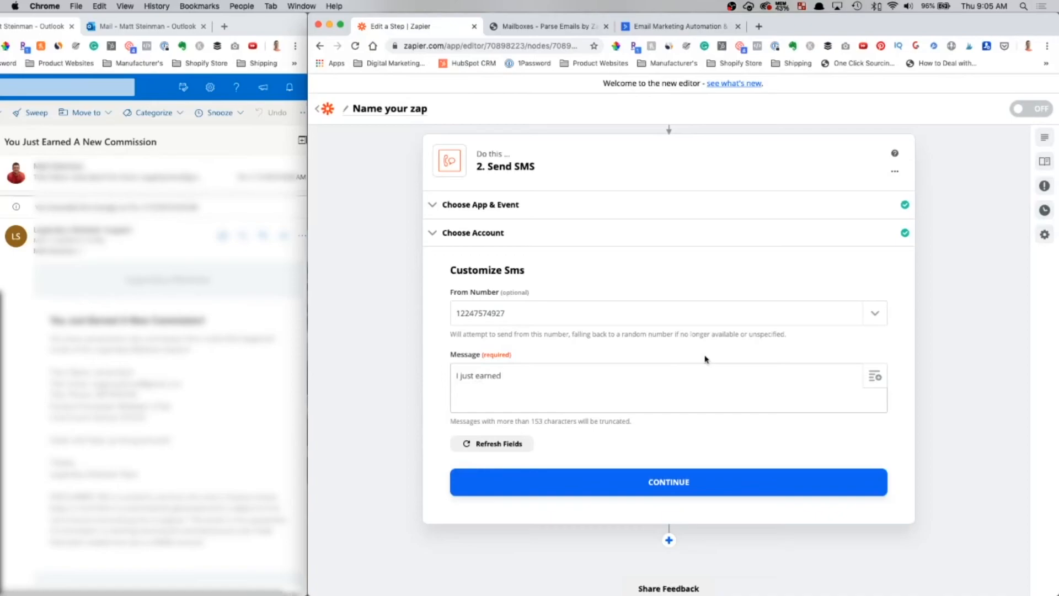
left_click(875, 380)
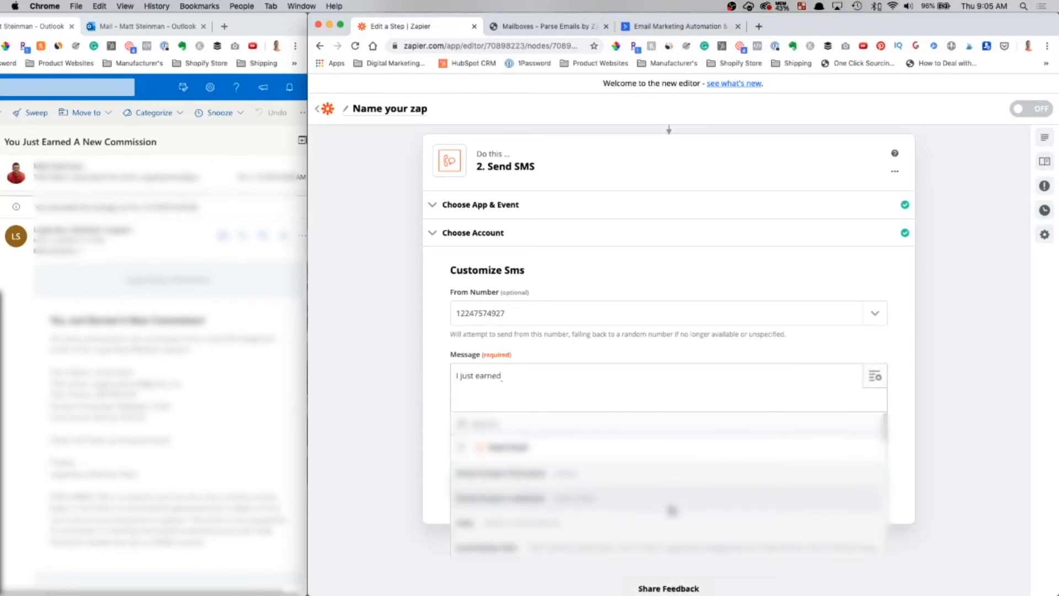
scroll(675, 510, "down", 3)
scroll(672, 510, "down", 5)
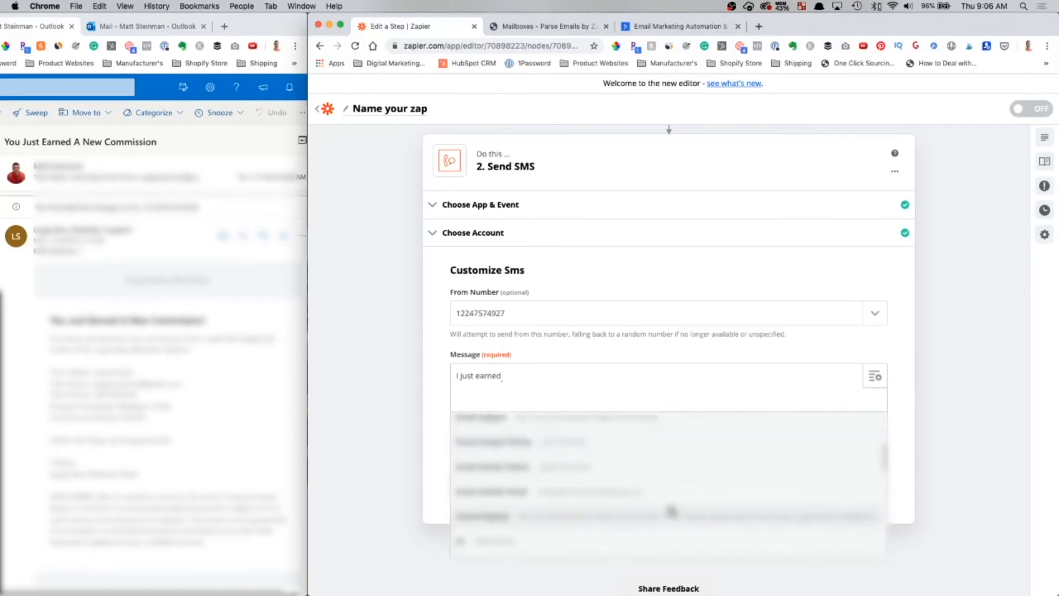
scroll(672, 511, "down", 5)
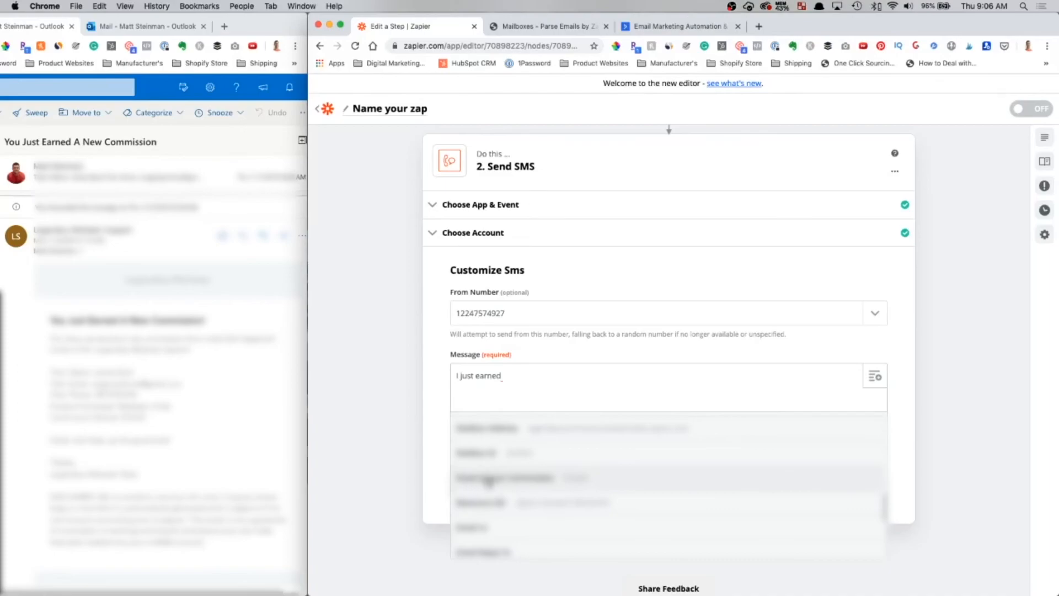
left_click(595, 477)
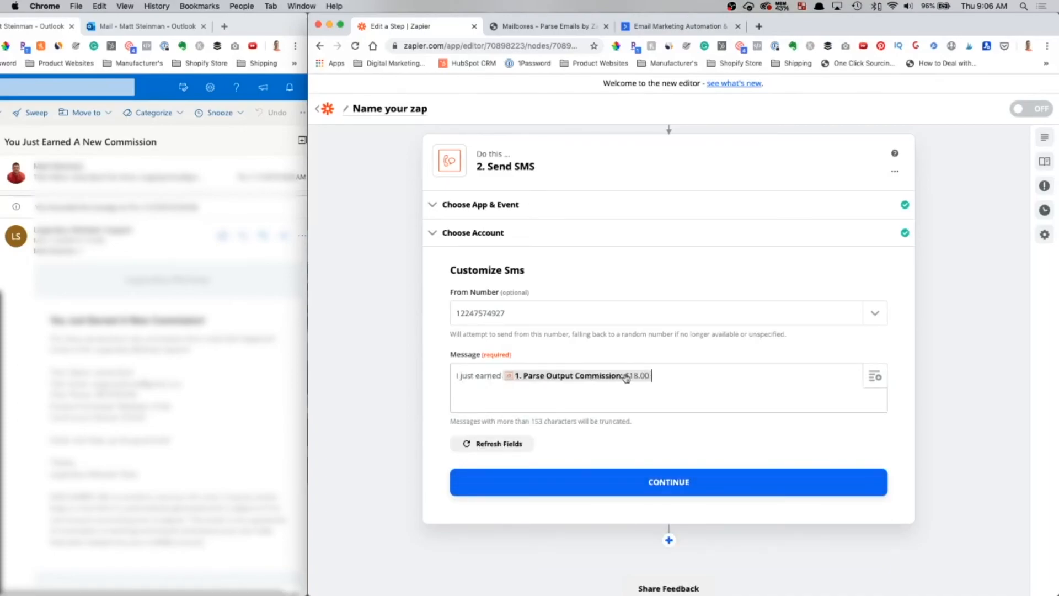
type("fr")
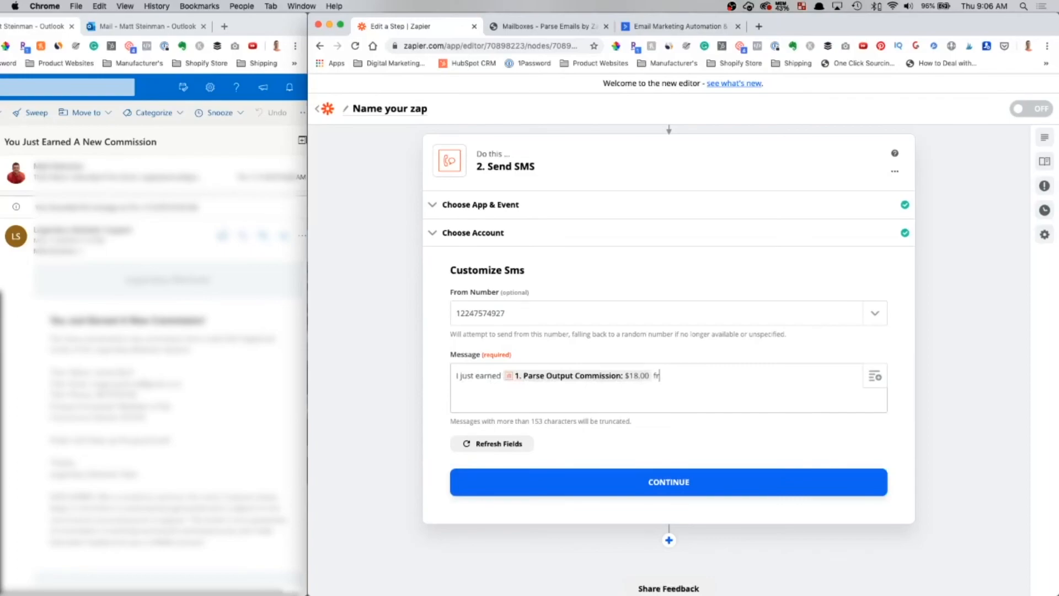
type("om Legendary!!")
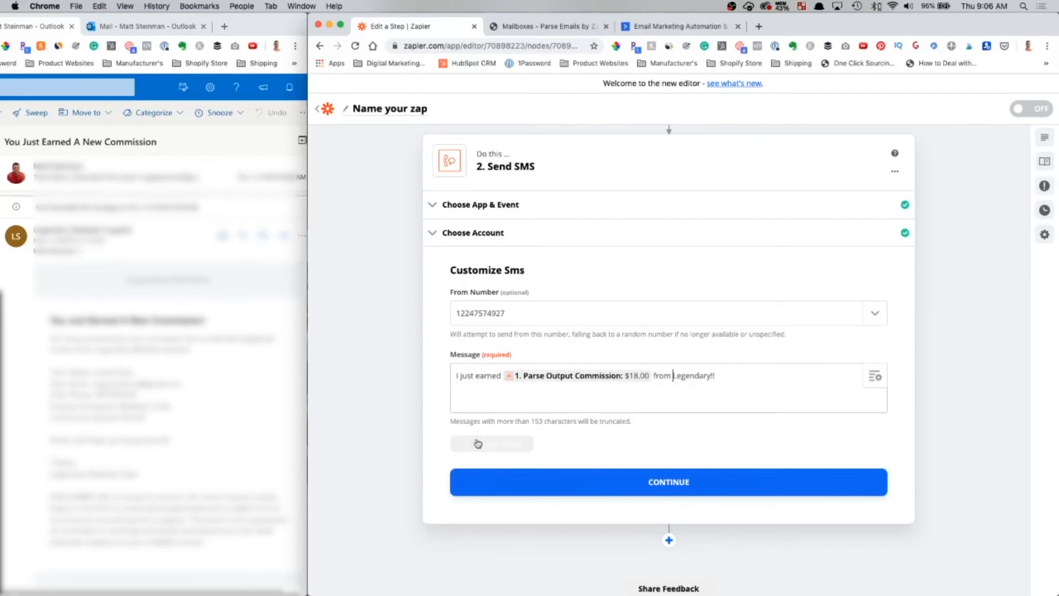
left_click(673, 483)
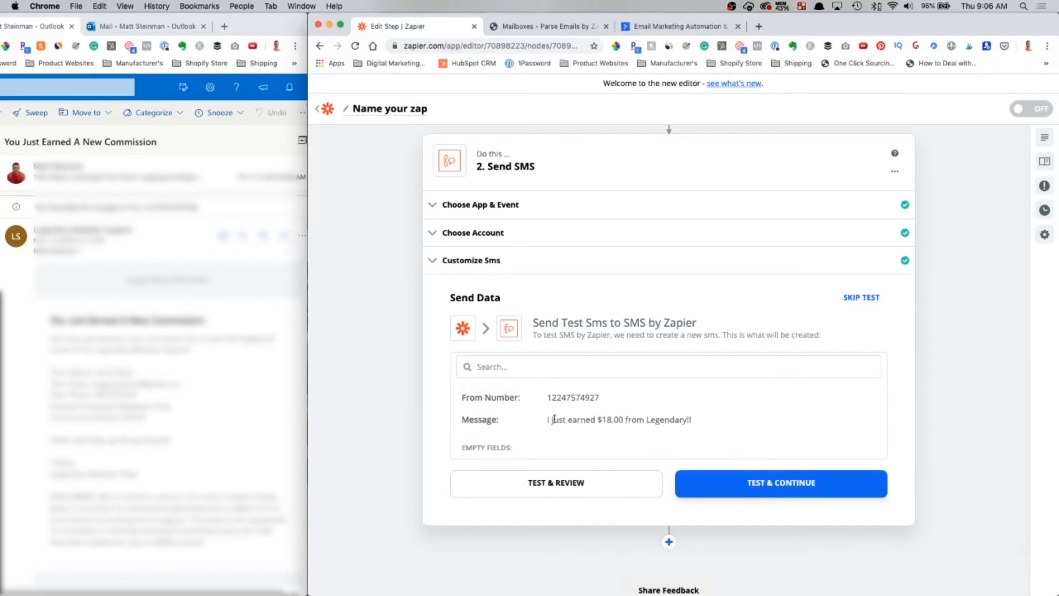
scroll(654, 421, "down", 1)
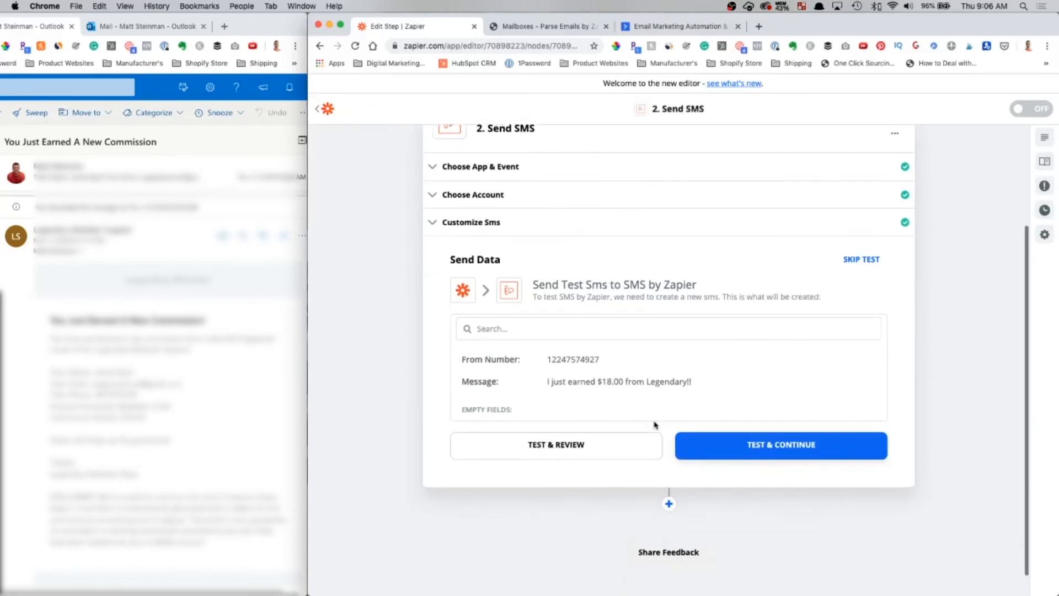